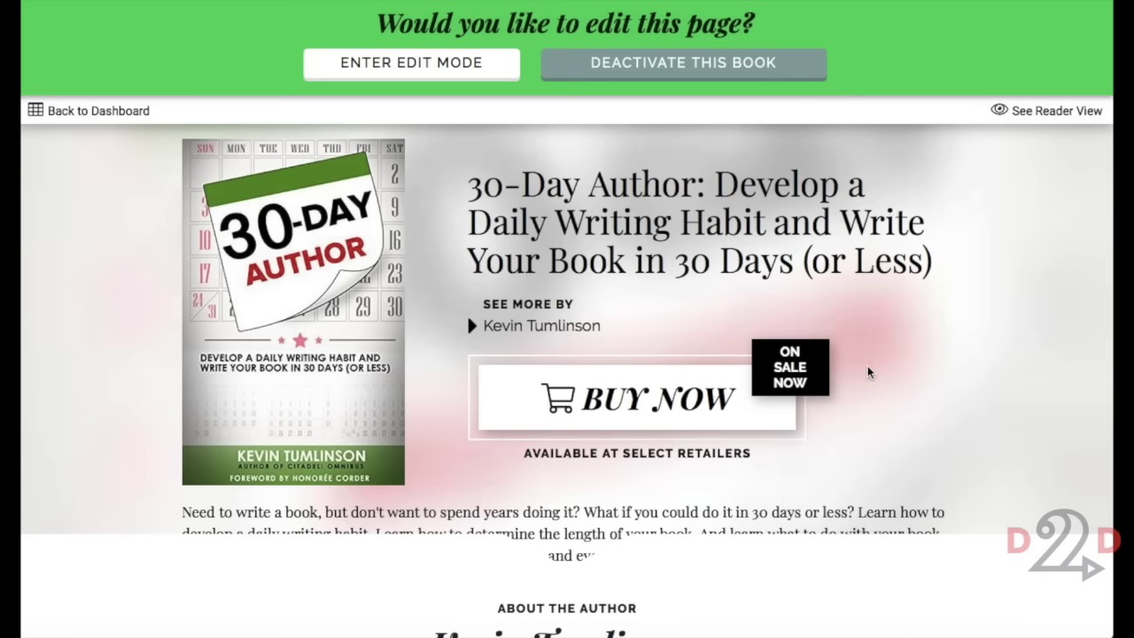
Switch the 30-Day Author page into edit mode and open its promo tag settings
scroll(875, 374, down, 3)
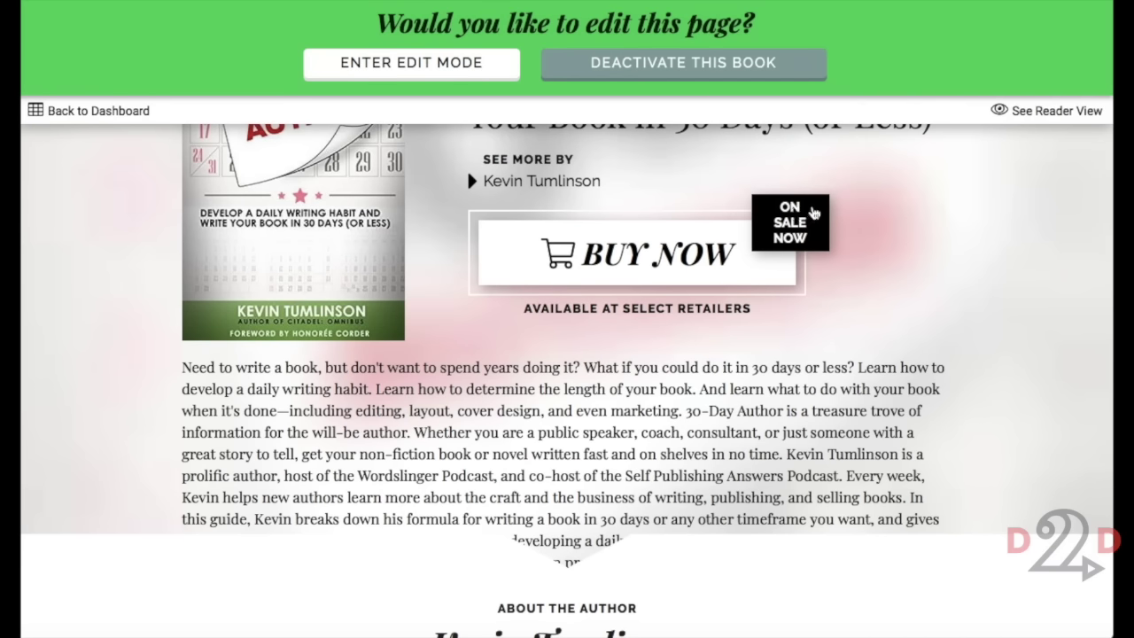
click(479, 73)
click(815, 332)
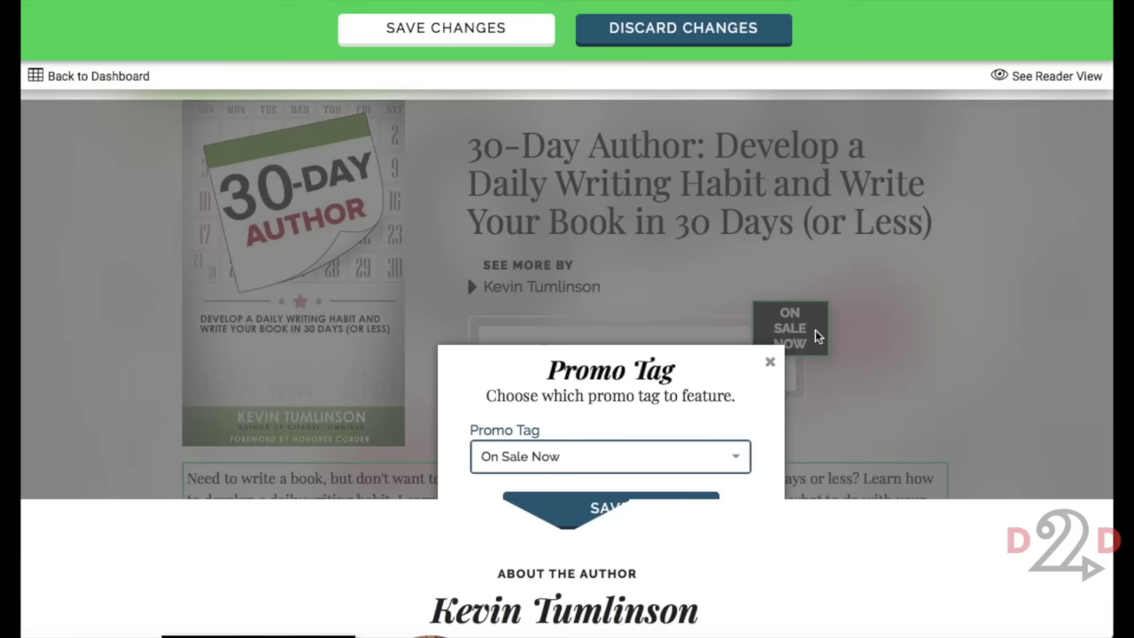
scroll(698, 410, down, 2)
Review the Promo Tag options and close the dialog, keeping 'On Sale Now'
click(735, 302)
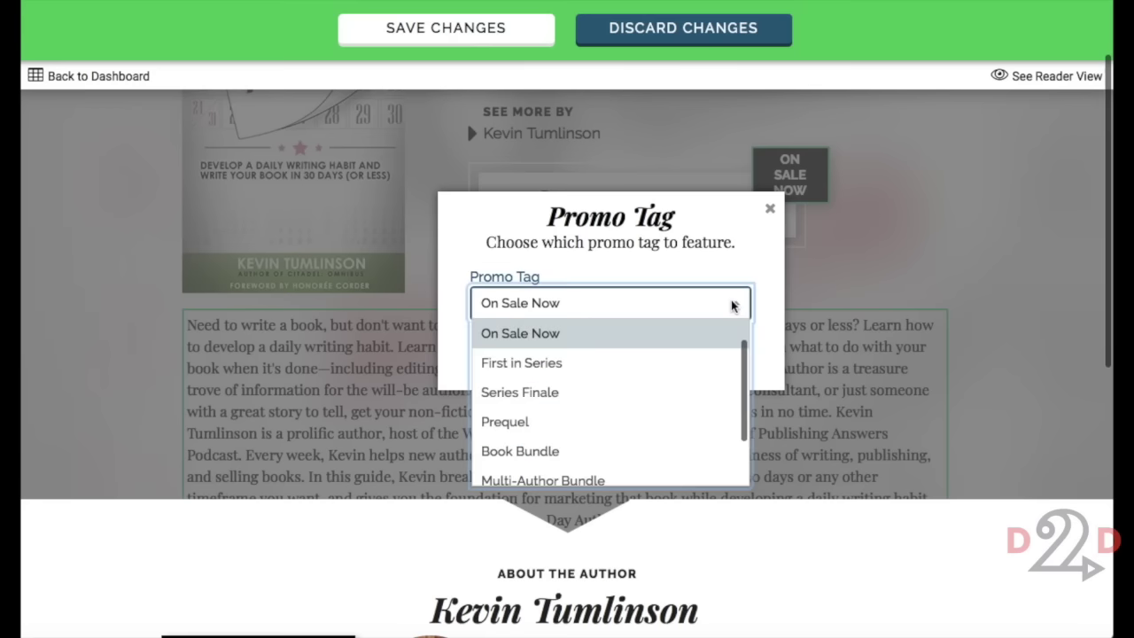
scroll(731, 306, down, 2)
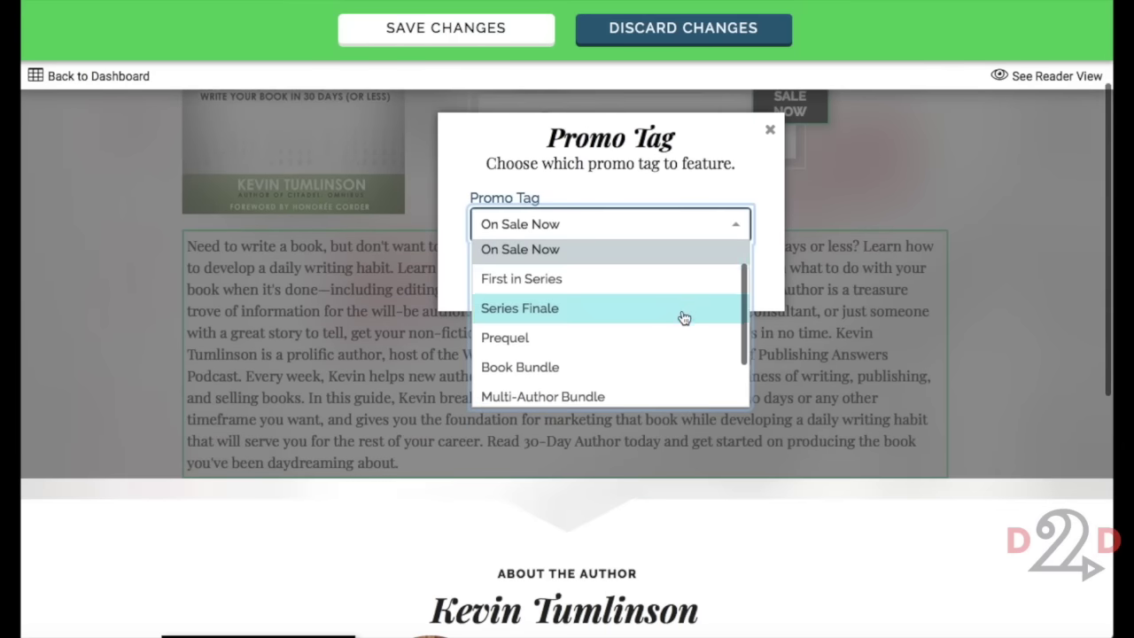
scroll(682, 316, down, 3)
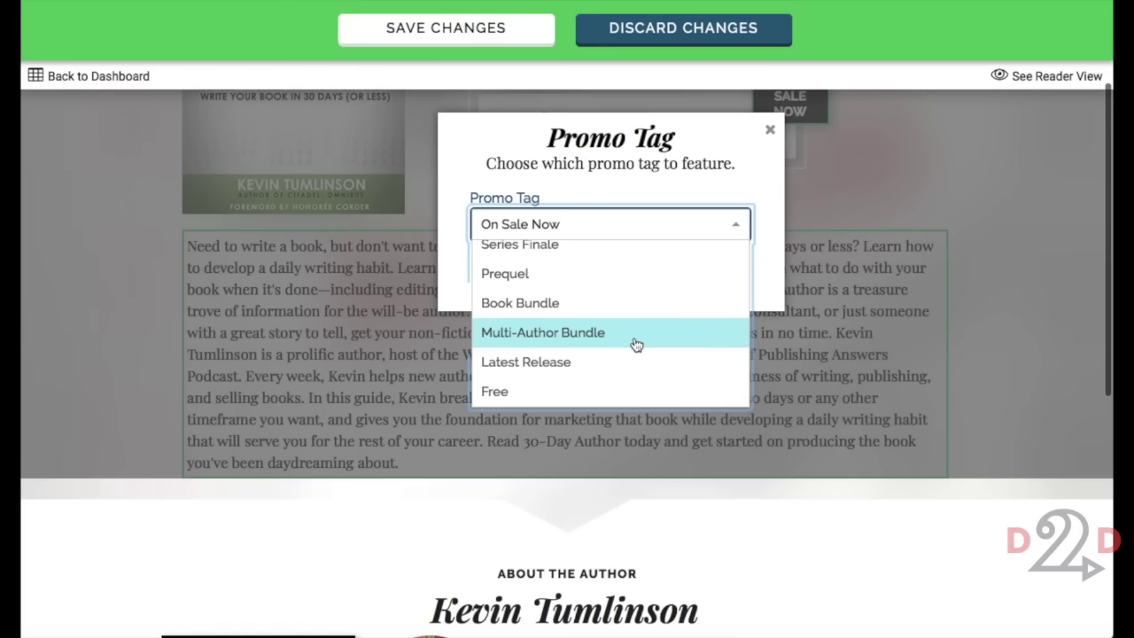
scroll(635, 345, down, 1)
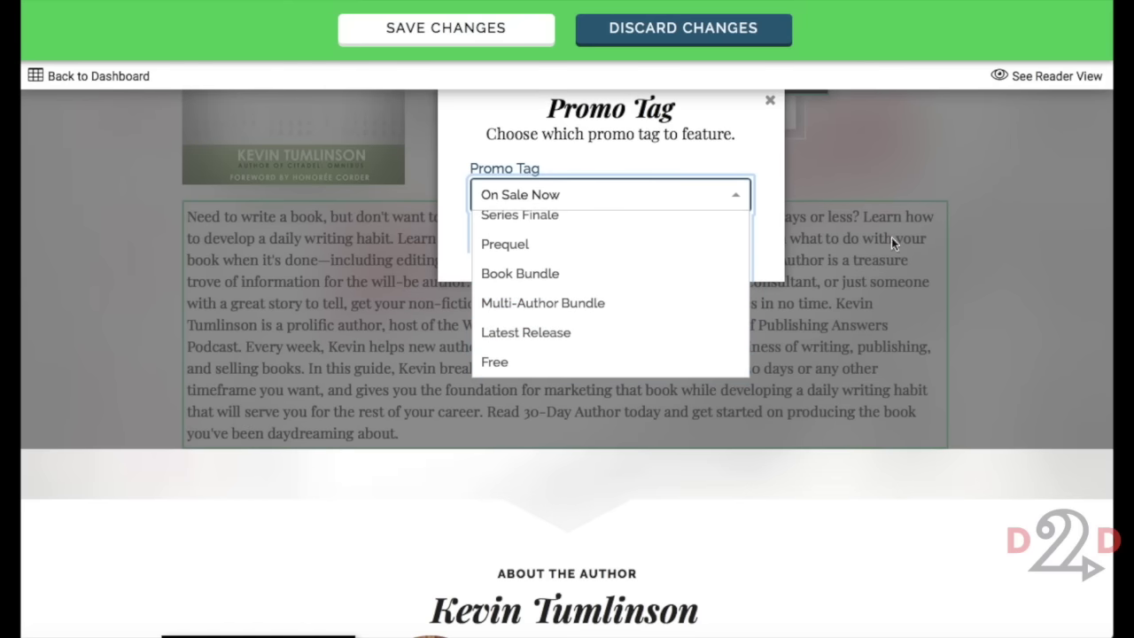
scroll(671, 277, up, 1)
scroll(670, 277, up, 3)
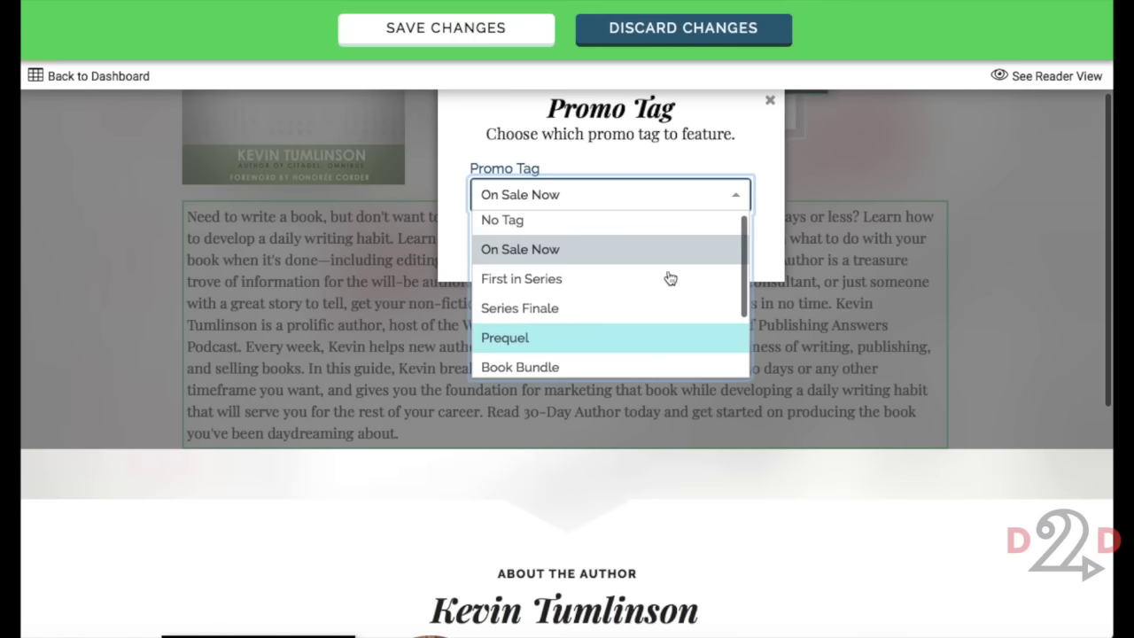
click(770, 101)
scroll(902, 181, up, 1)
scroll(902, 181, down, 2)
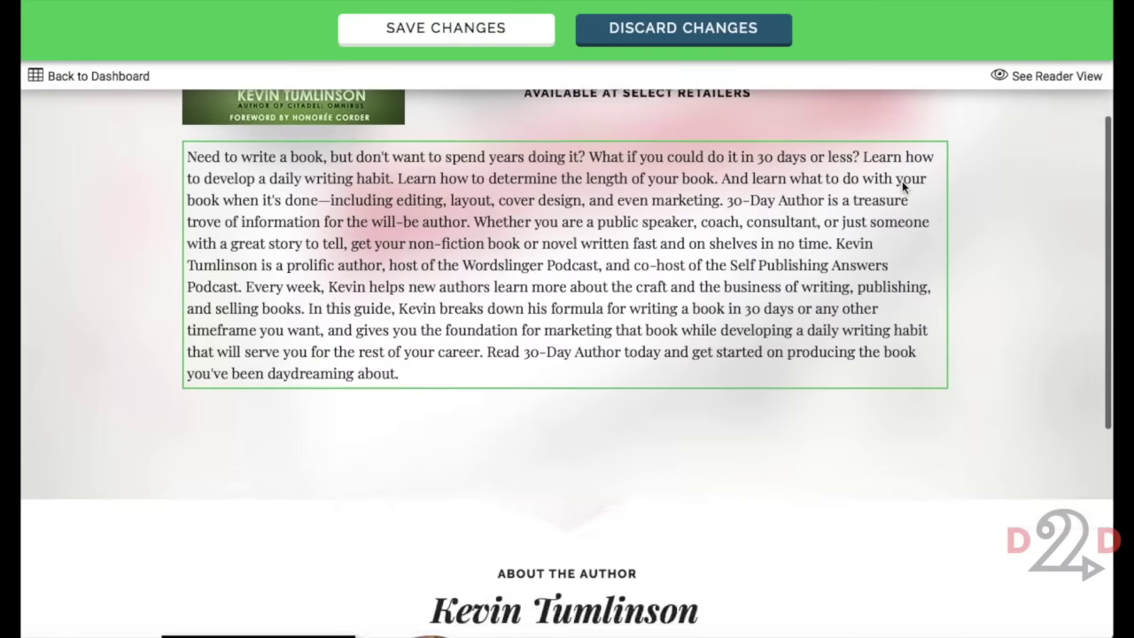
Place the caret in the description box to bring up the B/I formatting toolbar
click(495, 215)
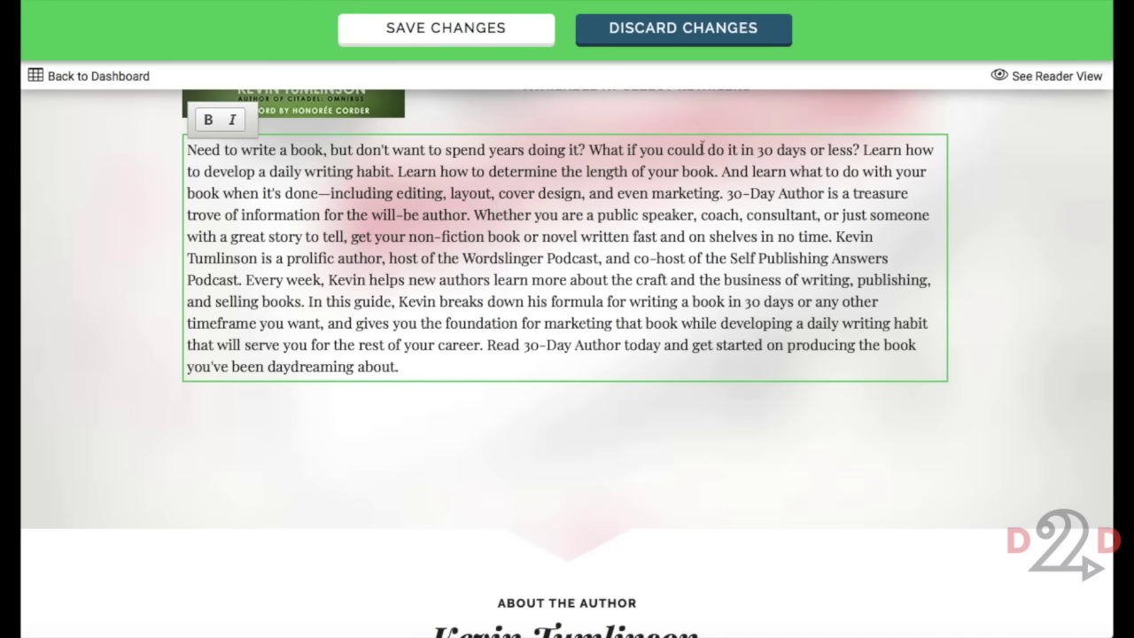
Put the two opening questions on separate lines and make them bold
click(588, 149)
key(Return)
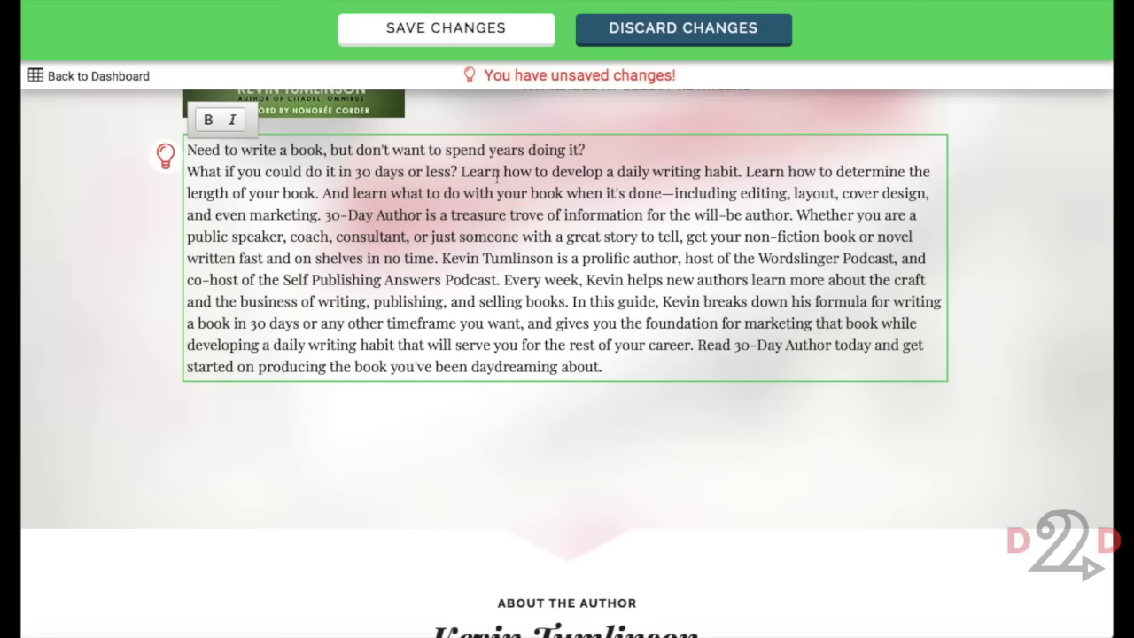
click(462, 172)
key(Return)
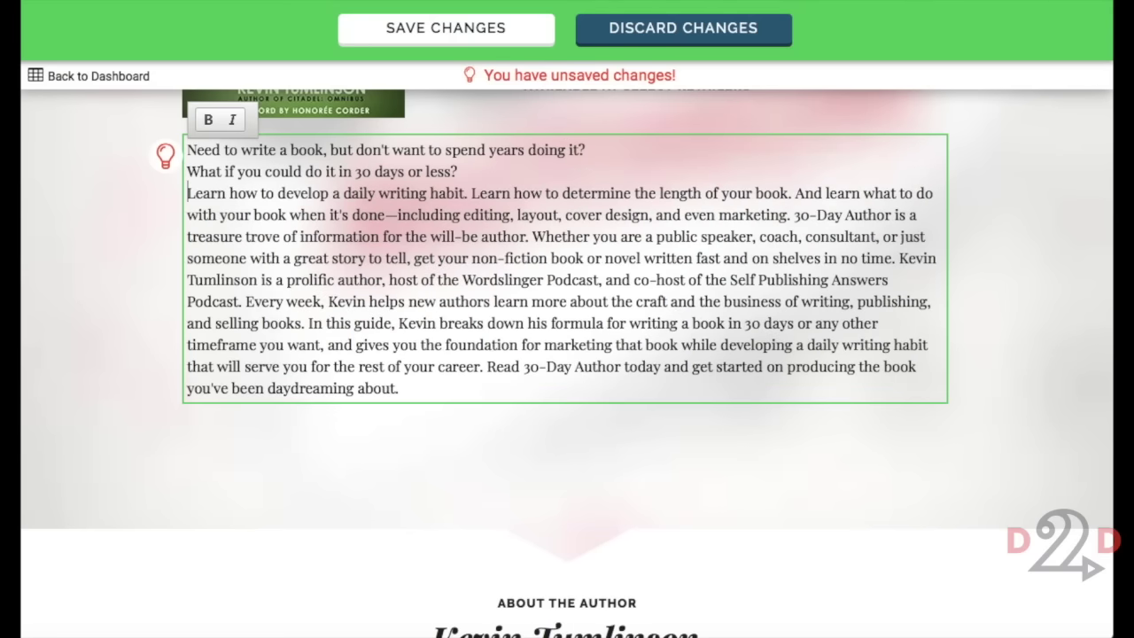
key(Return)
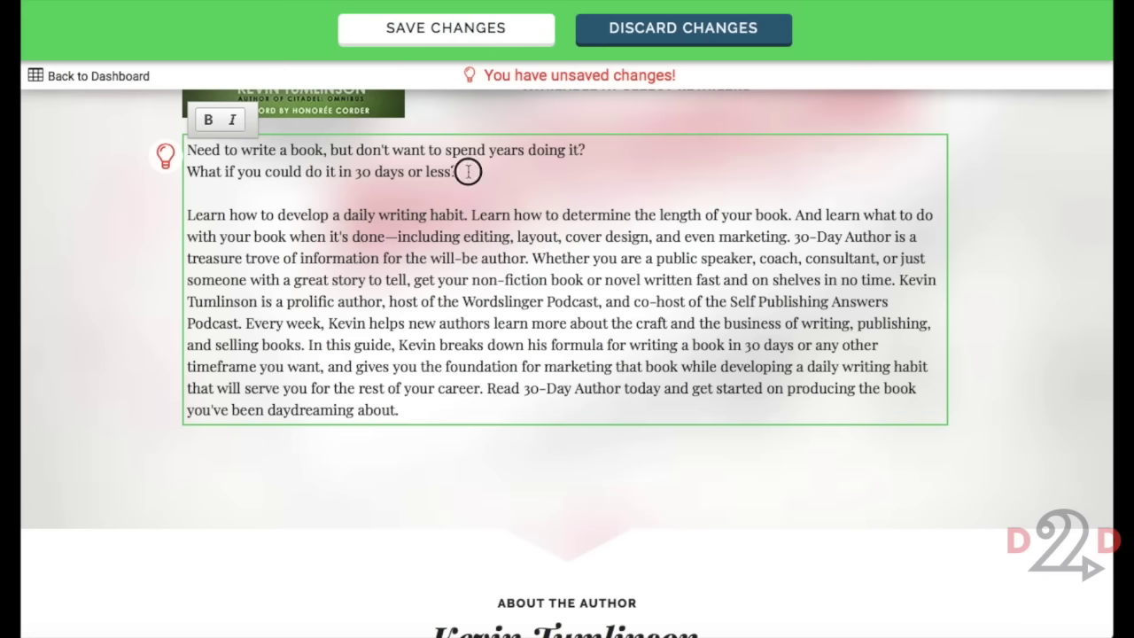
drag(458, 171, 212, 127)
click(210, 122)
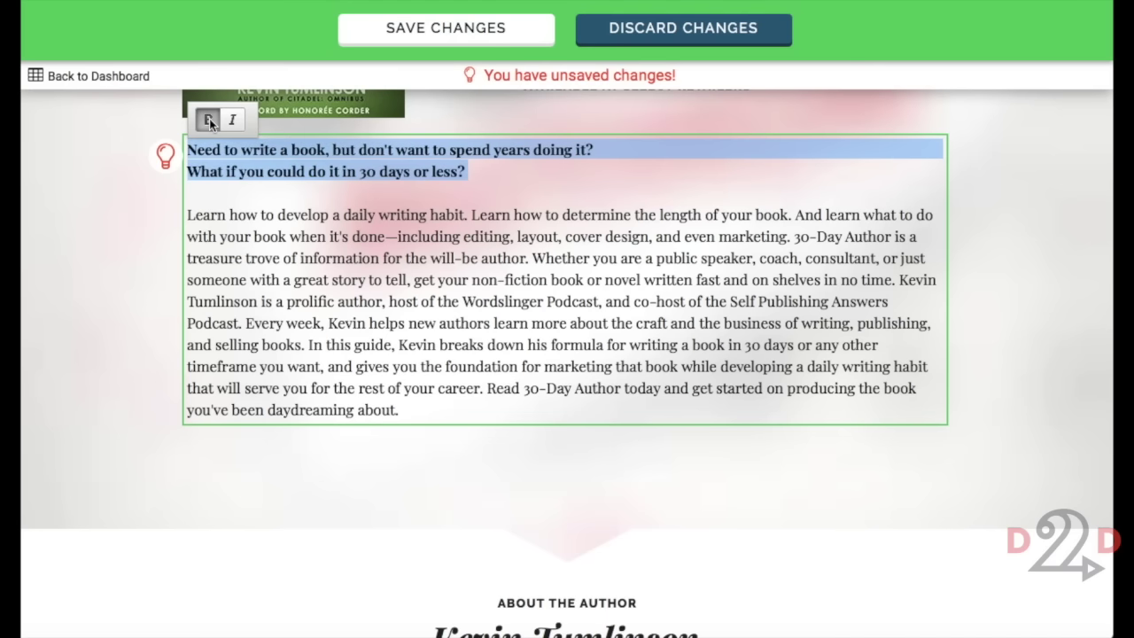
click(295, 191)
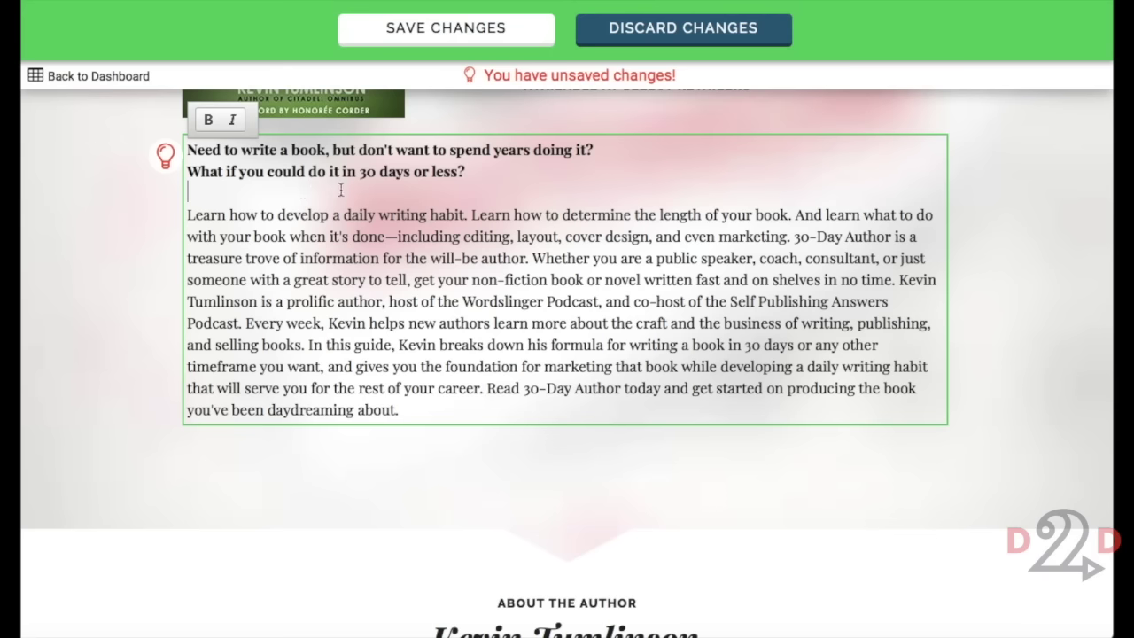
key(BackSpace)
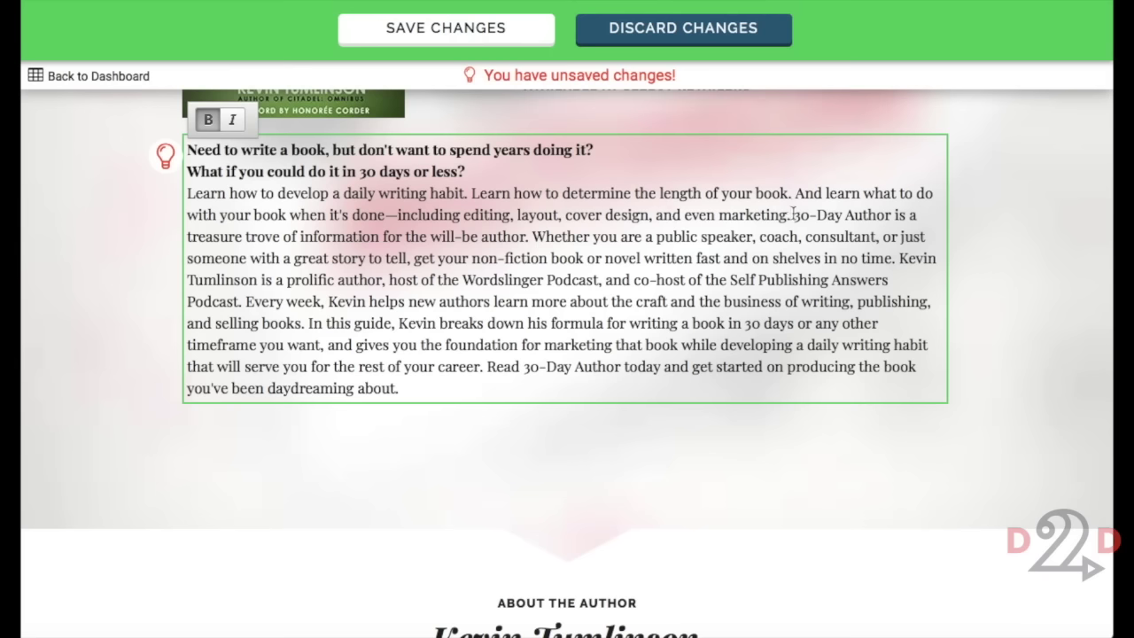
Split '30-Day Author is', the author bio and 'Read 30-Day Author' into separate paragraphs
click(793, 213)
key(Return)
key(Return)
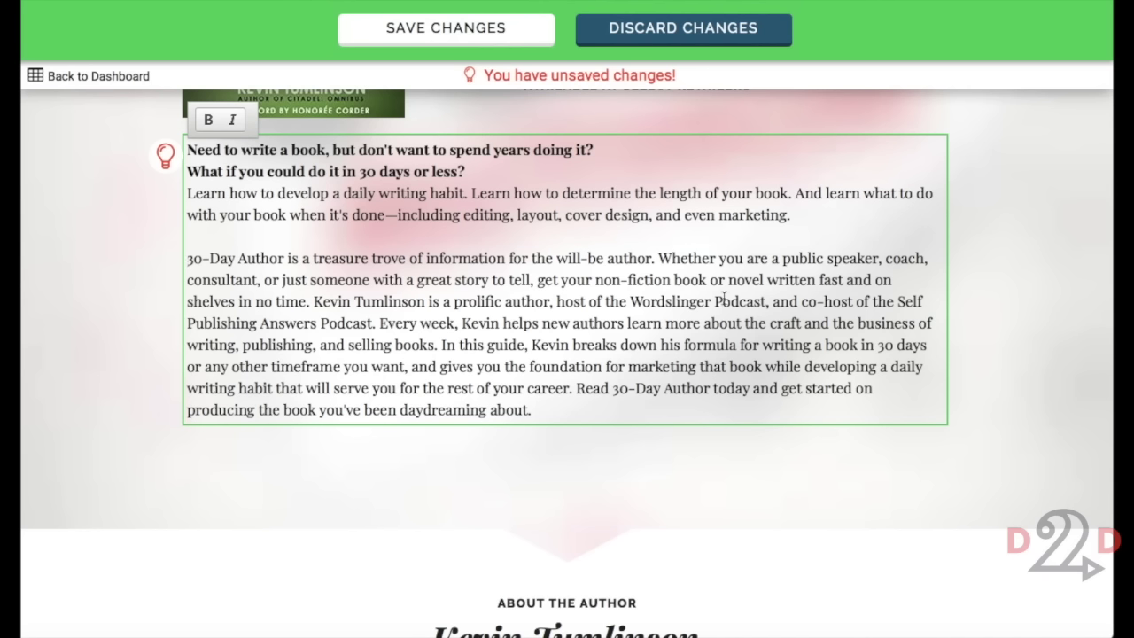
click(310, 301)
key(Return)
key(Return)
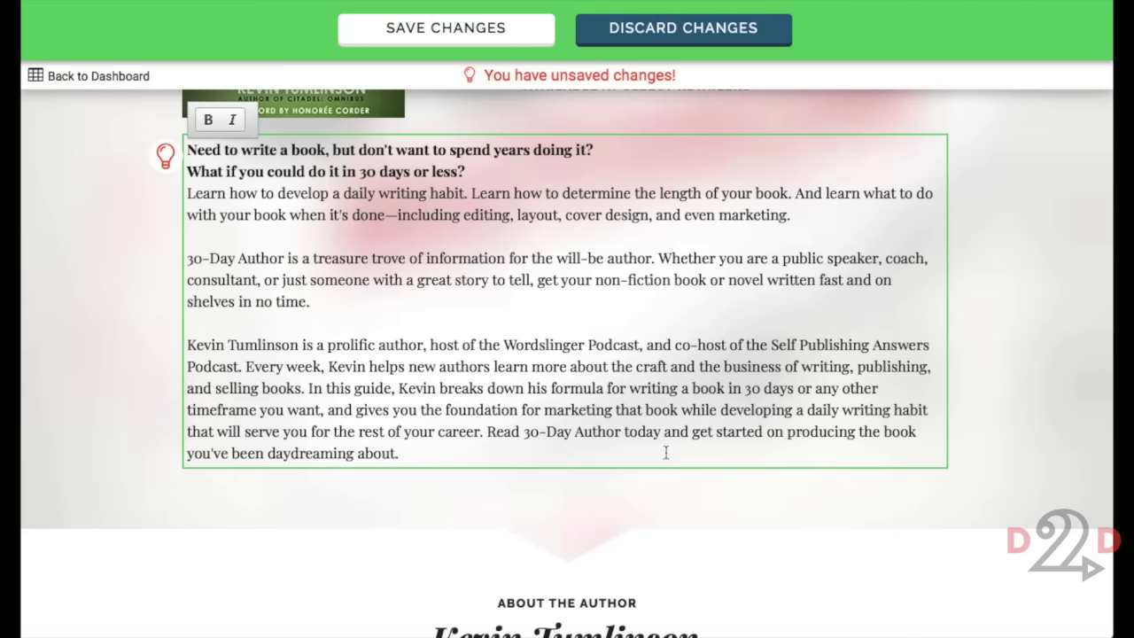
click(487, 431)
key(Return)
key(Return)
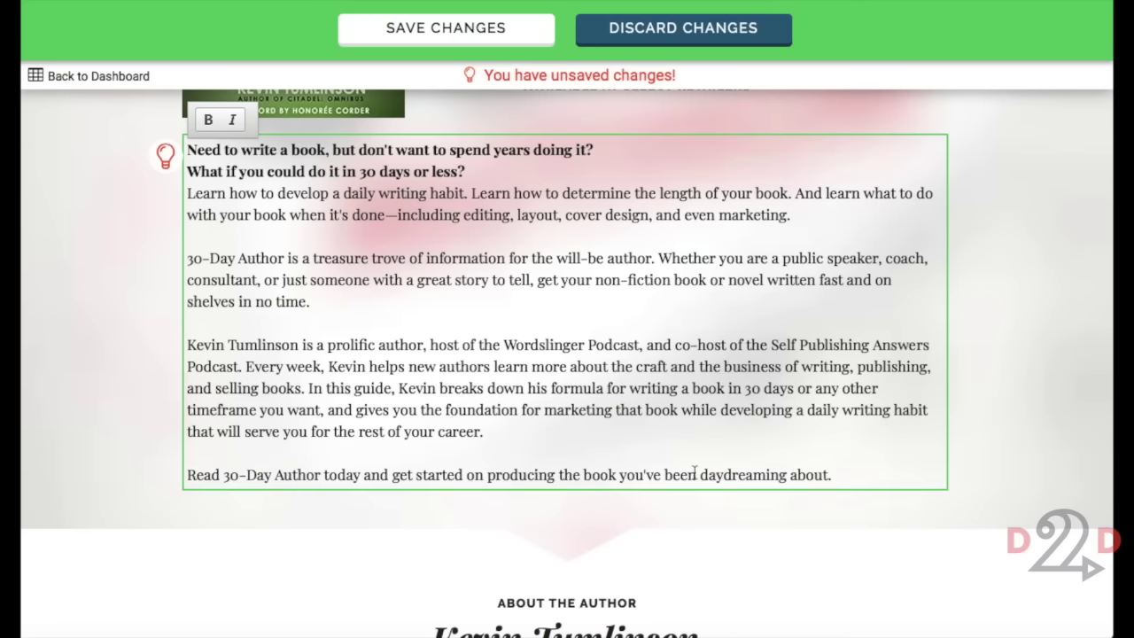
drag(835, 476, 183, 470)
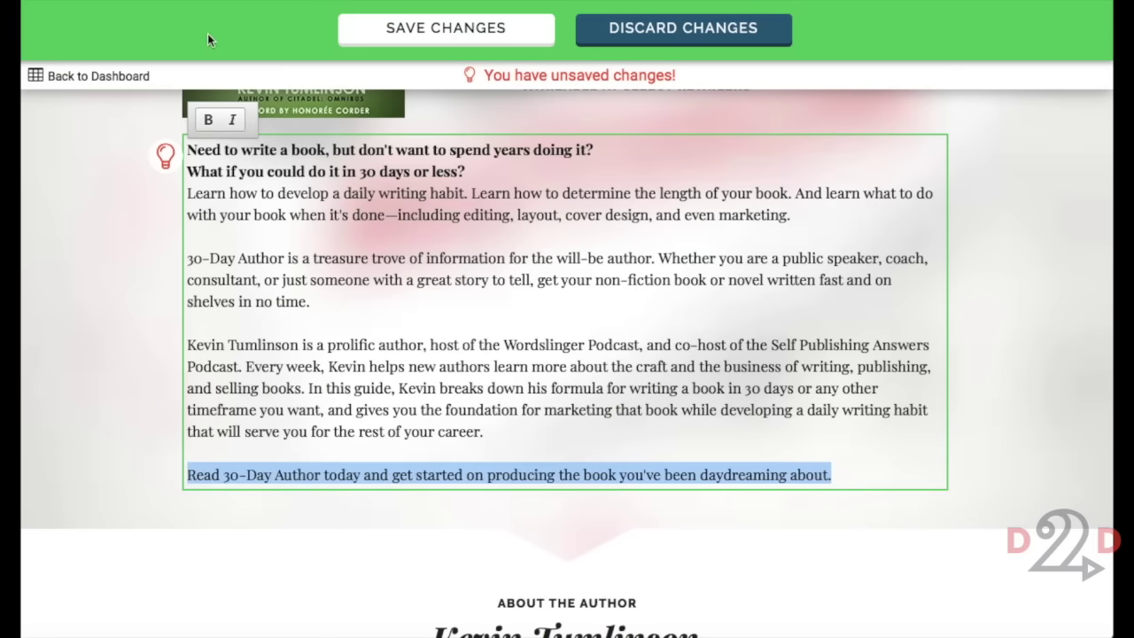
Make the closing 'Read 30-Day Author' line bold and the author bio paragraph italic
click(208, 119)
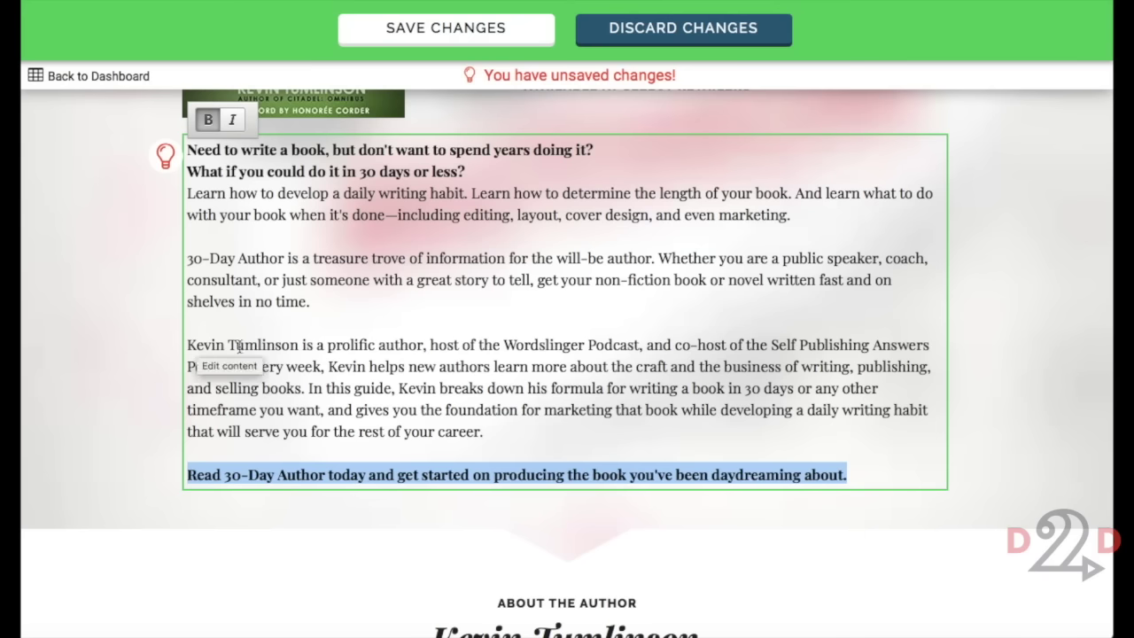
drag(187, 339, 543, 435)
click(232, 120)
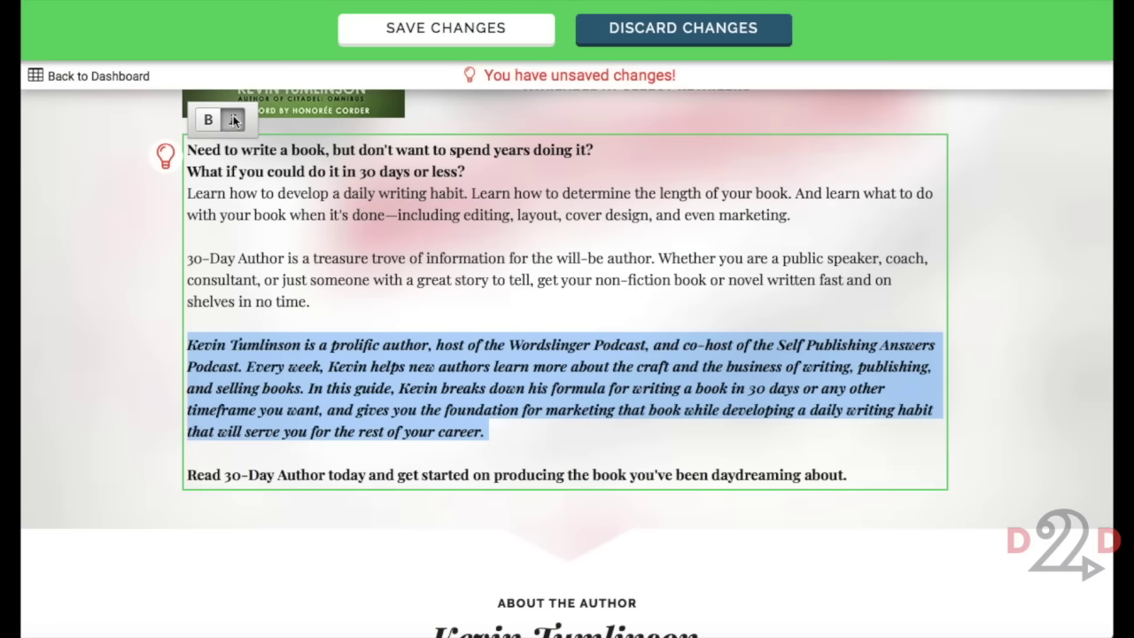
click(462, 301)
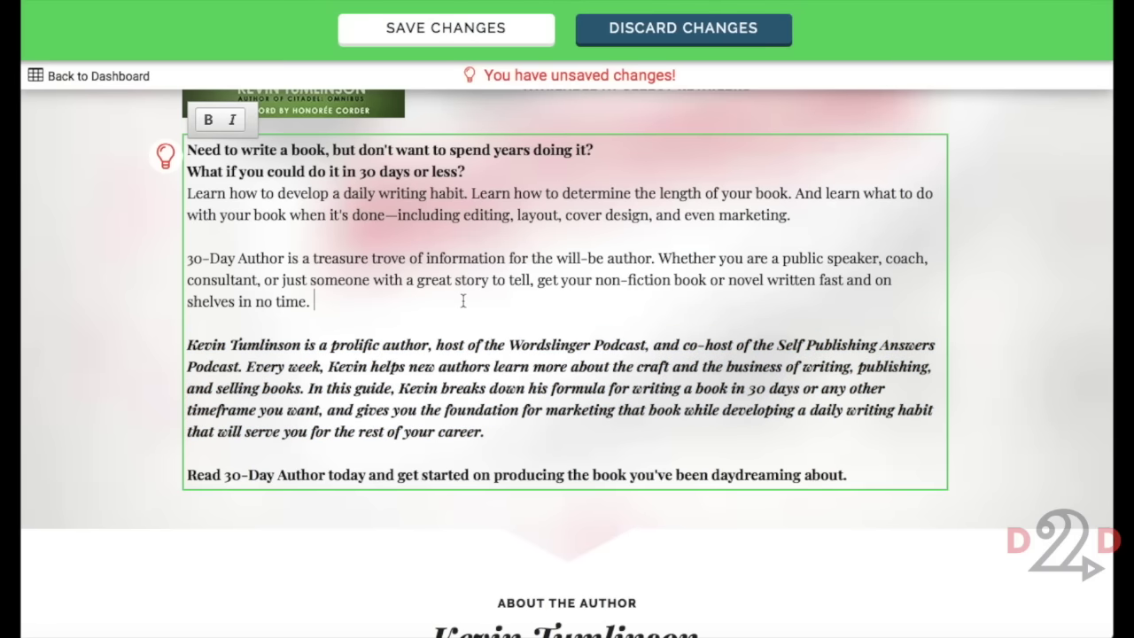
Insert a blank line after the second bold opening question
scroll(462, 301, up, 3)
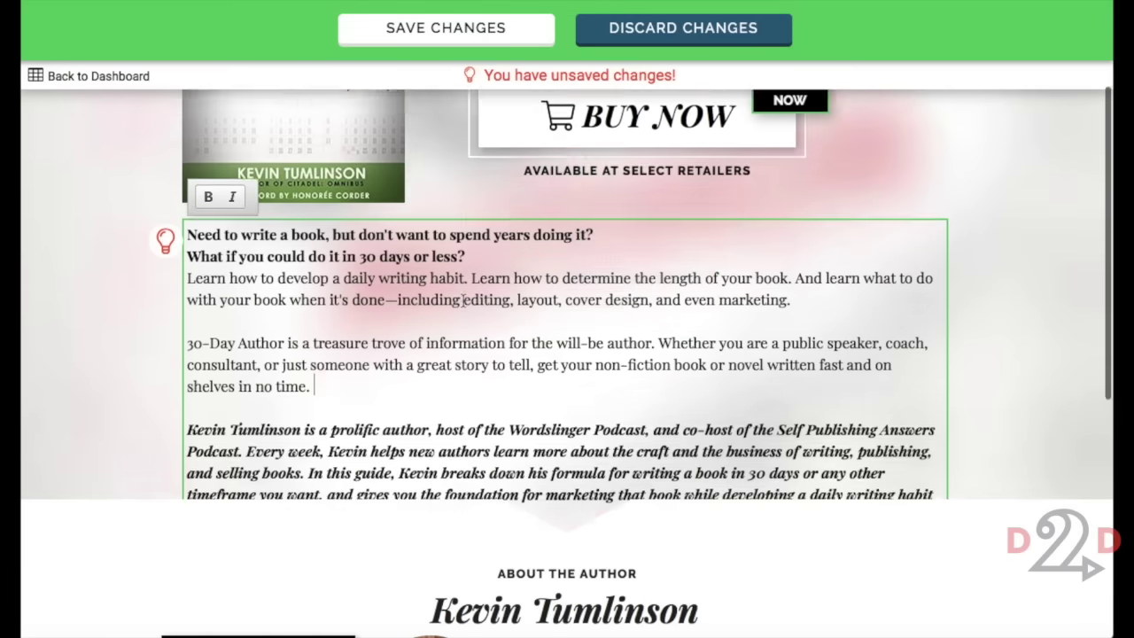
scroll(462, 302, down, 3)
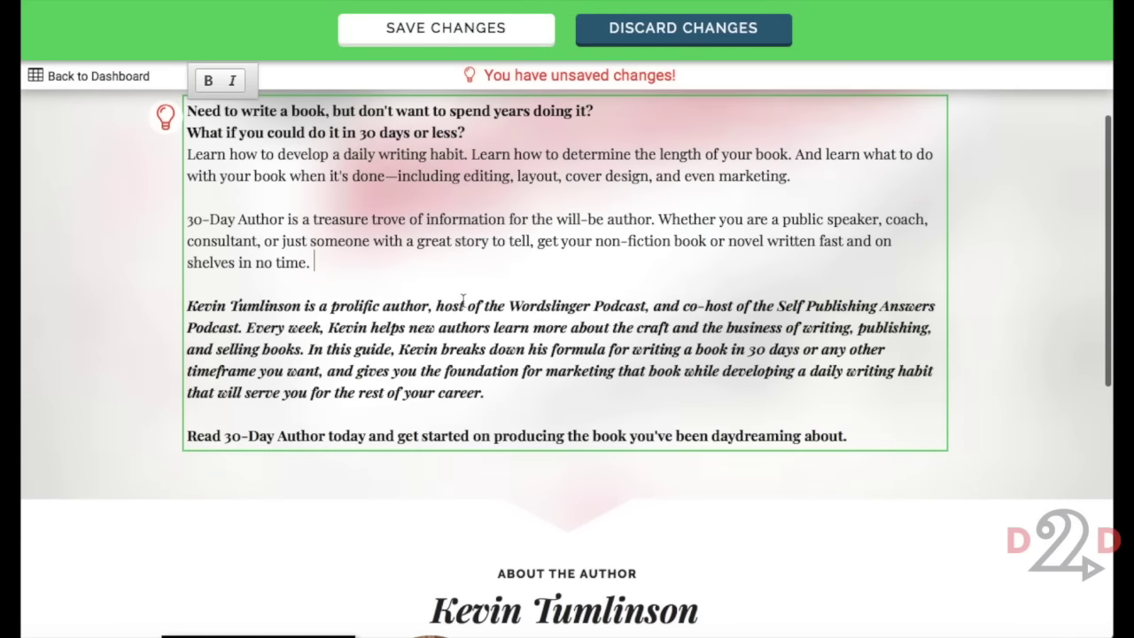
click(505, 137)
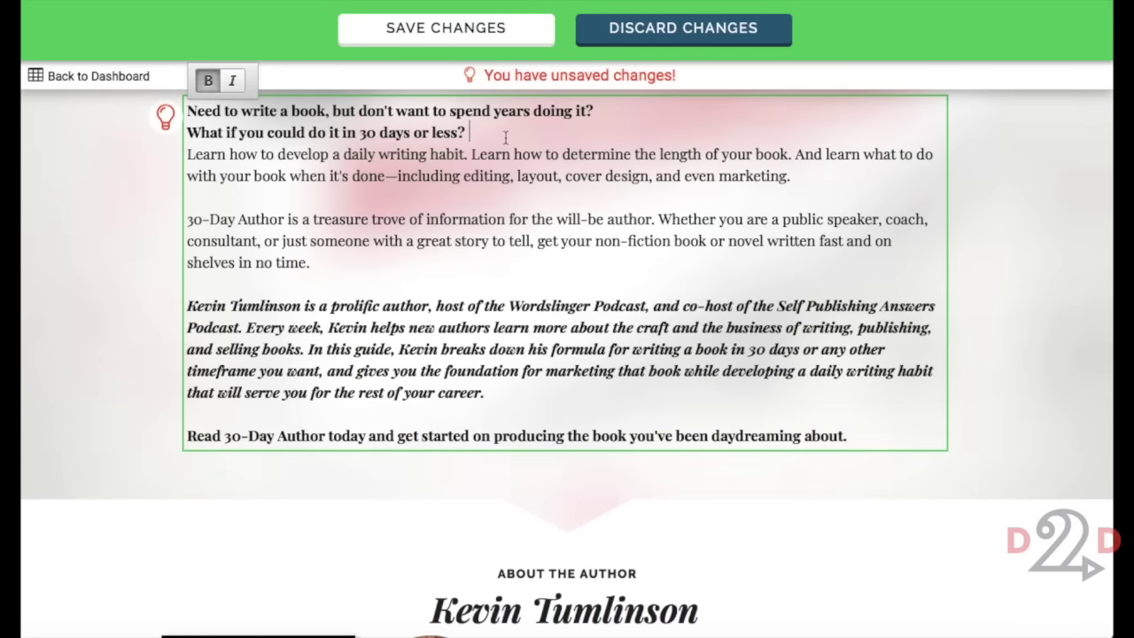
key(Return)
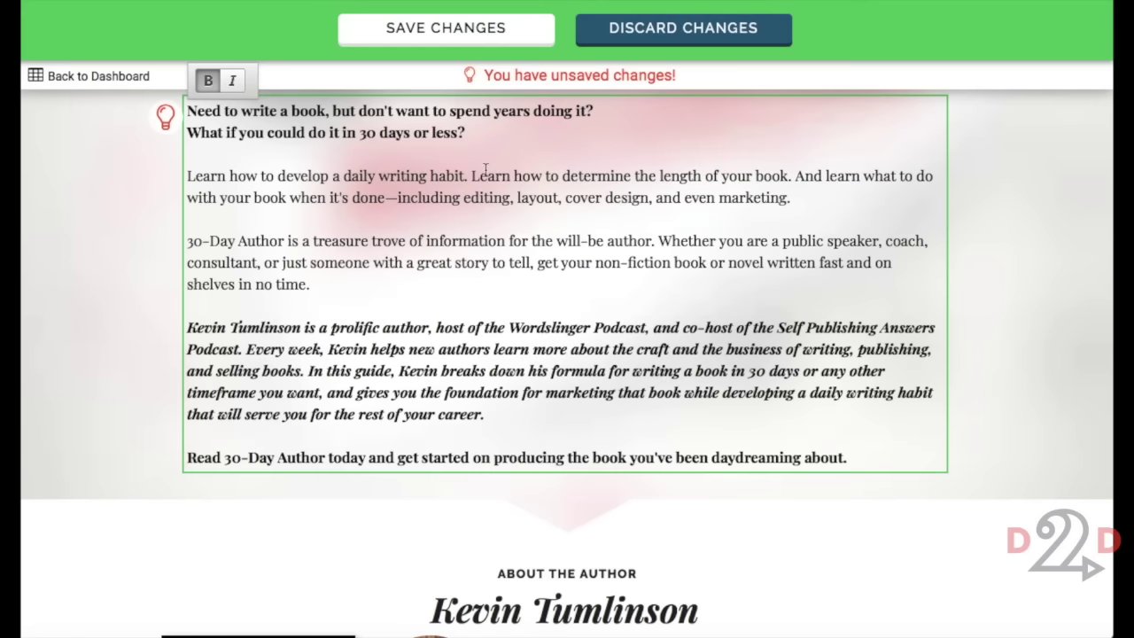
Review the reformatted description, then save the changes to the 30-Day Author page
scroll(505, 268, down, 5)
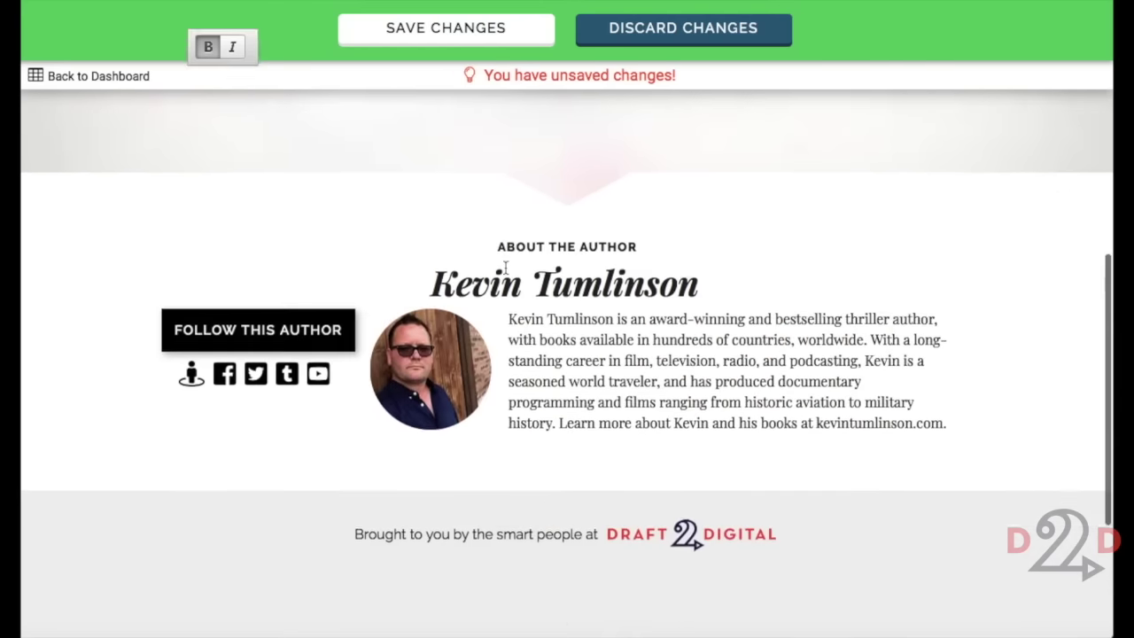
scroll(501, 261, up, 3)
scroll(507, 267, up, 5)
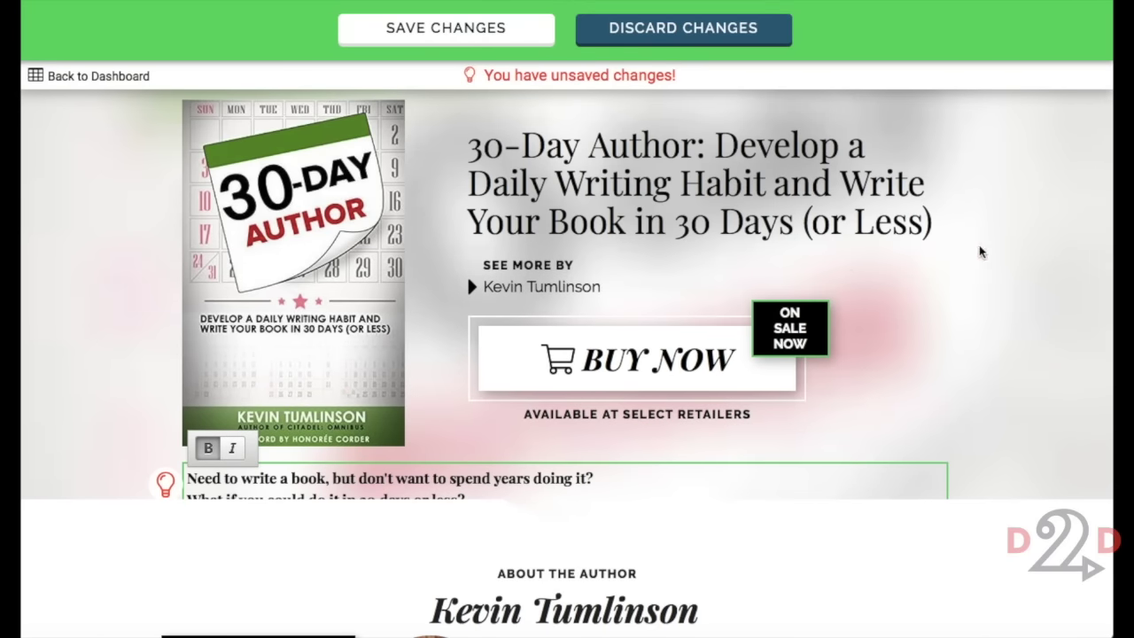
scroll(980, 252, down, 2)
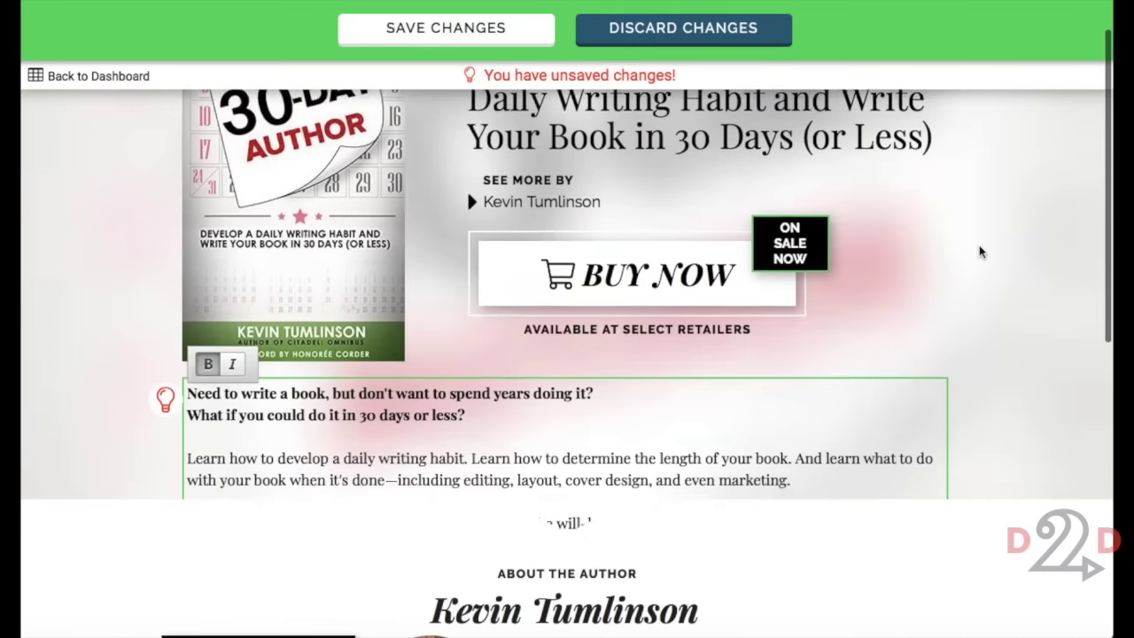
scroll(980, 253, down, 8)
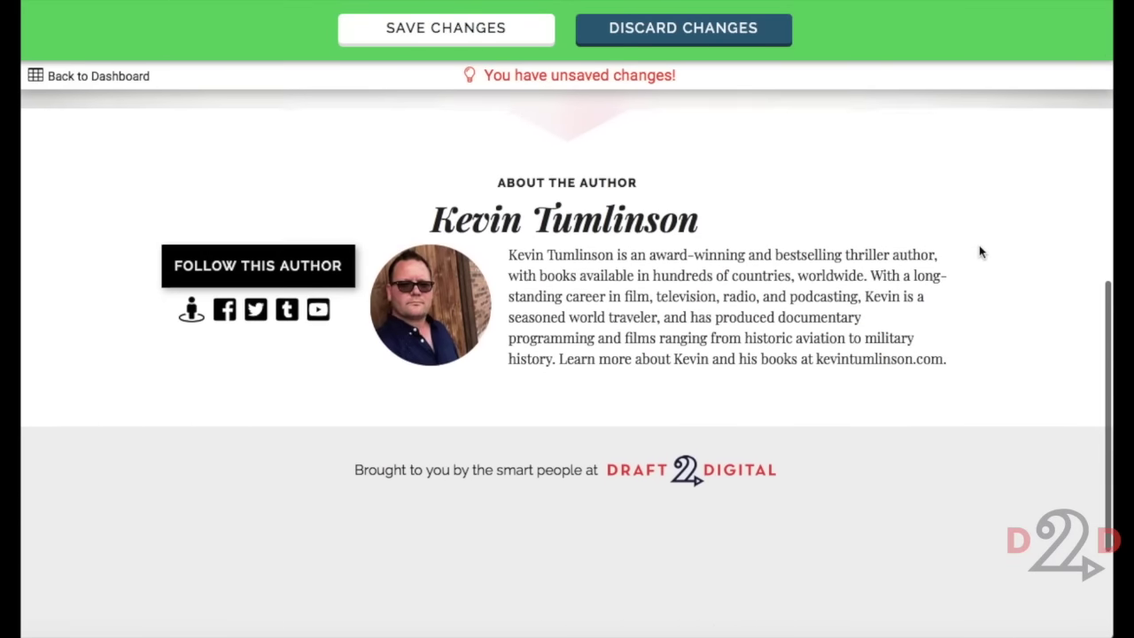
scroll(980, 253, up, 8)
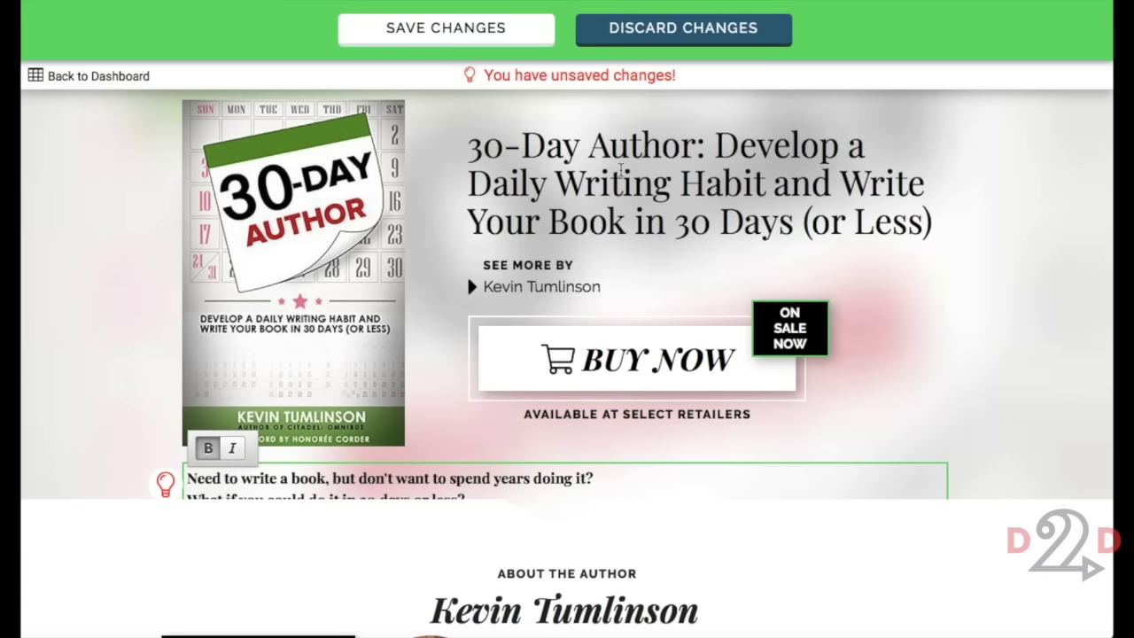
scroll(620, 170, down, 10)
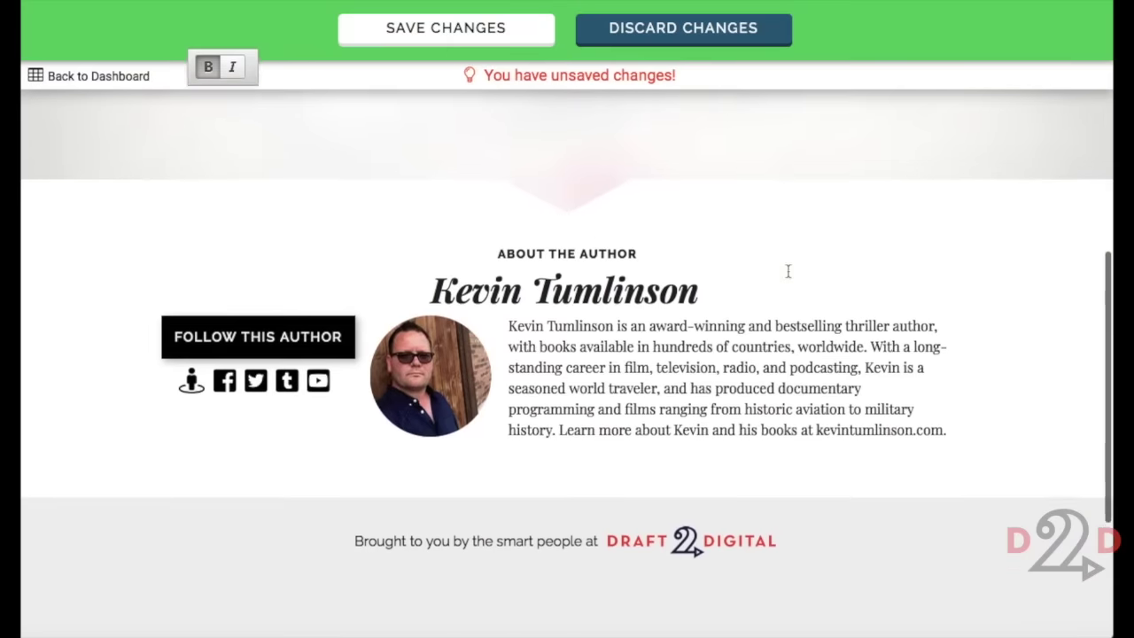
scroll(735, 320, down, 3)
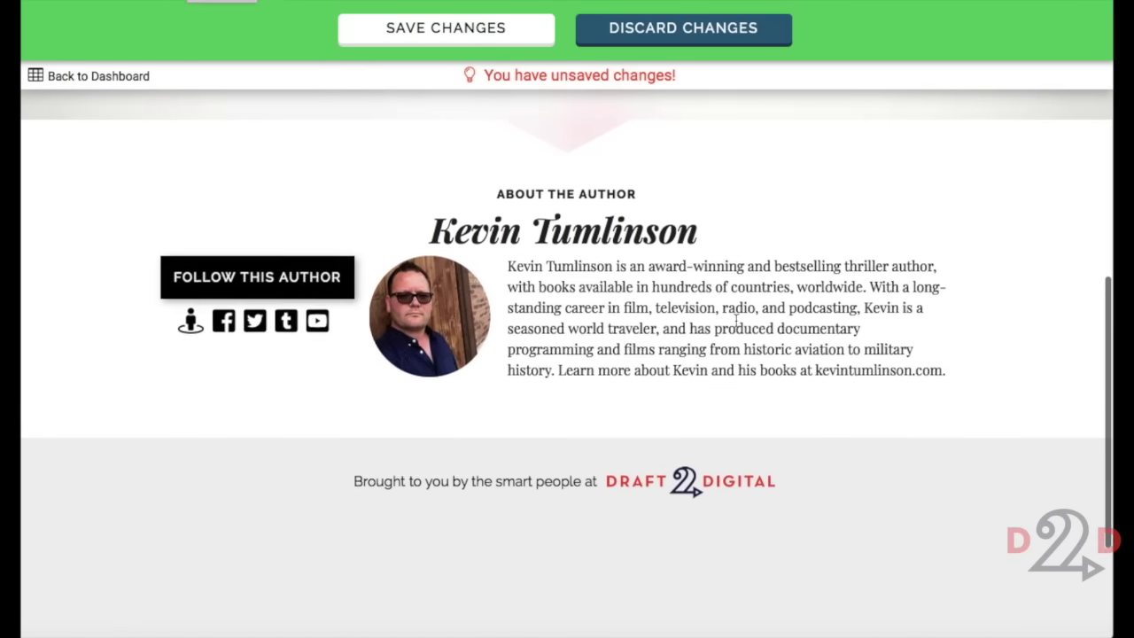
scroll(735, 321, down, 1)
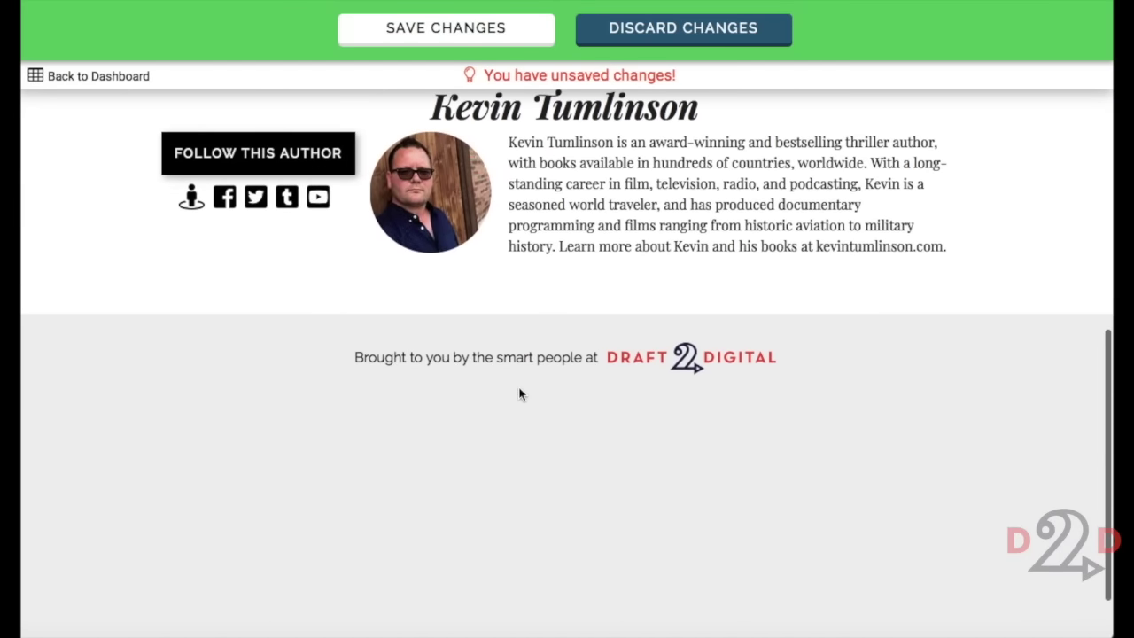
scroll(520, 394, down, 1)
scroll(519, 394, down, 1)
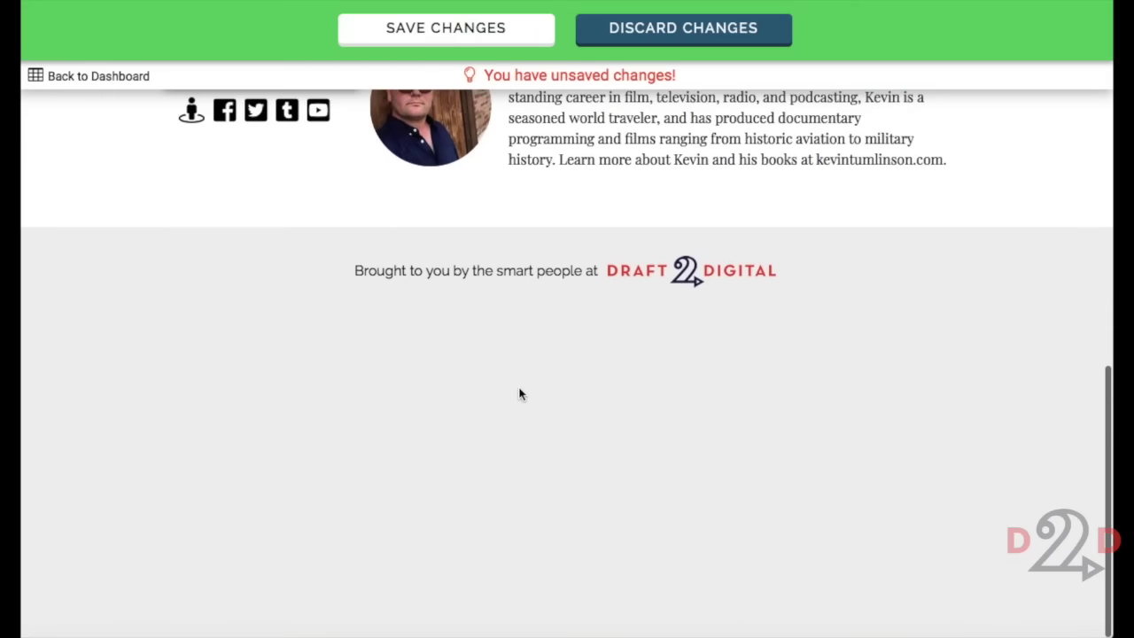
scroll(520, 394, up, 10)
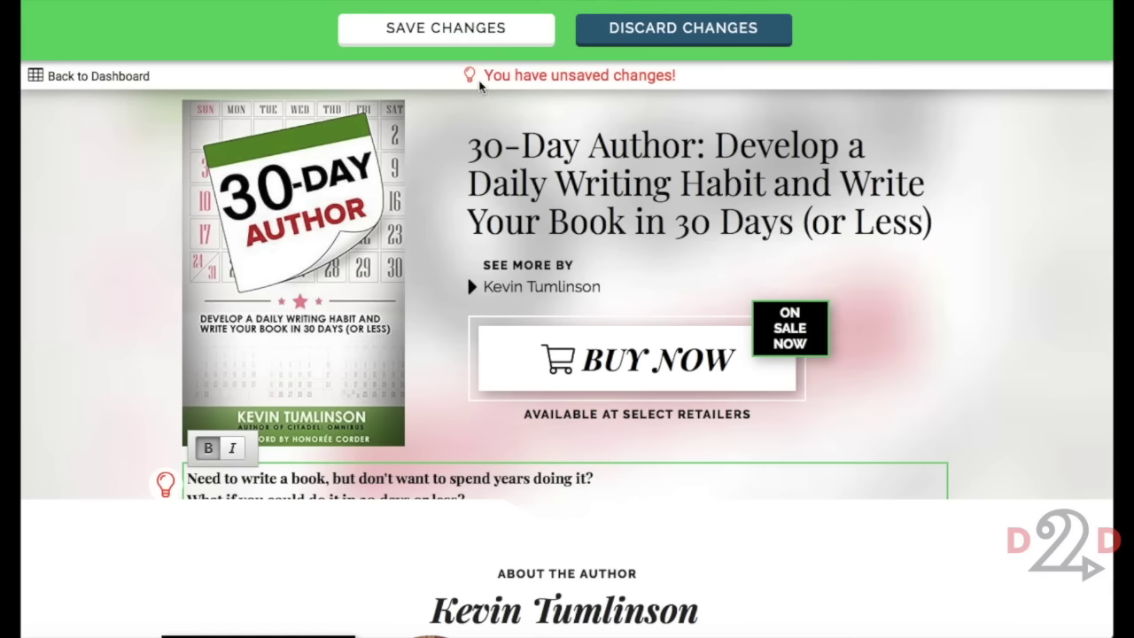
scroll(438, 398, down, 2)
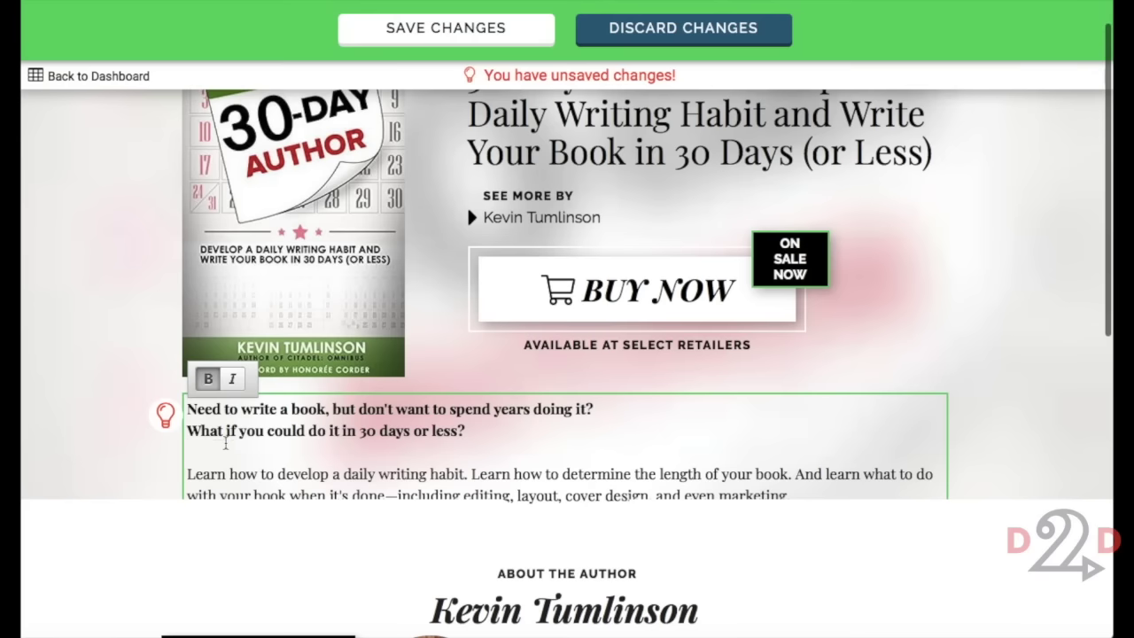
scroll(233, 446, down, 2)
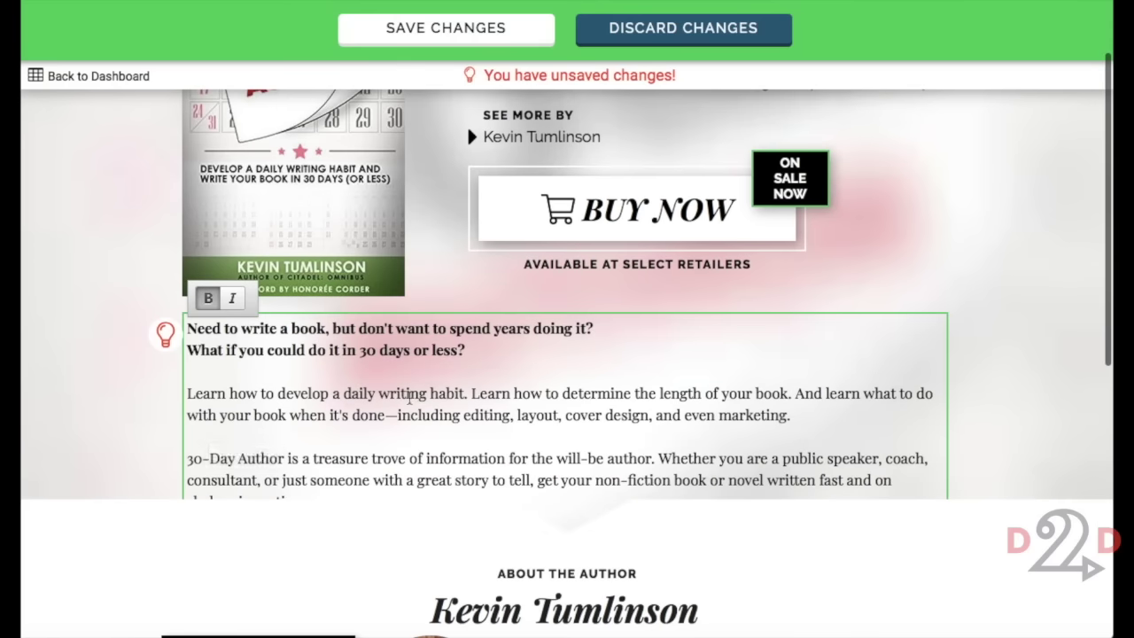
scroll(410, 398, down, 4)
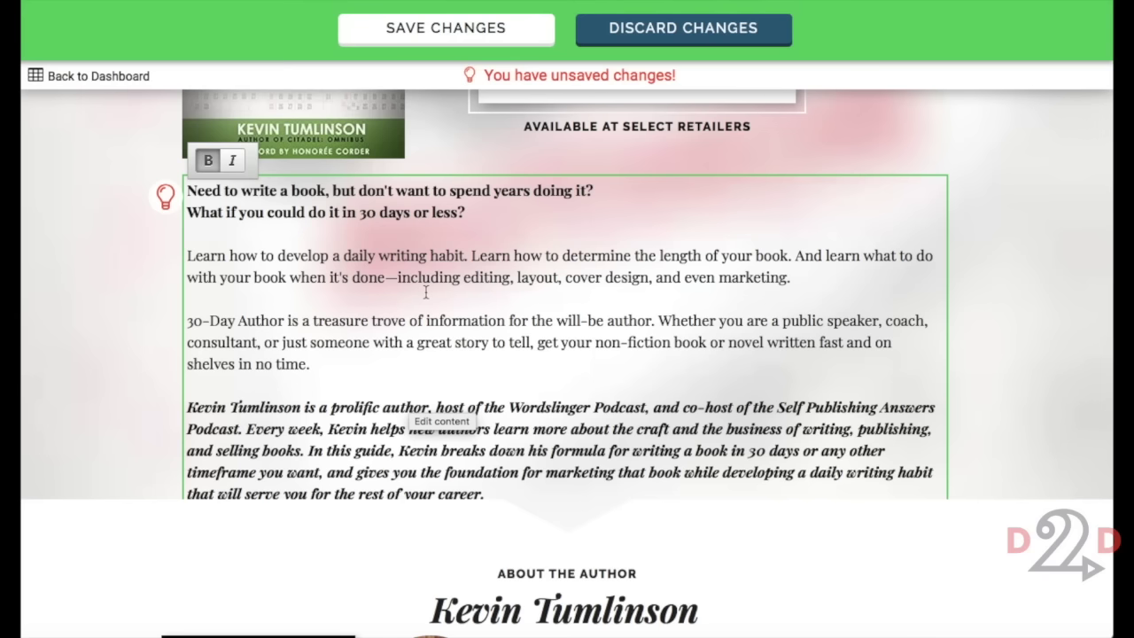
scroll(425, 292, down, 4)
scroll(426, 293, up, 12)
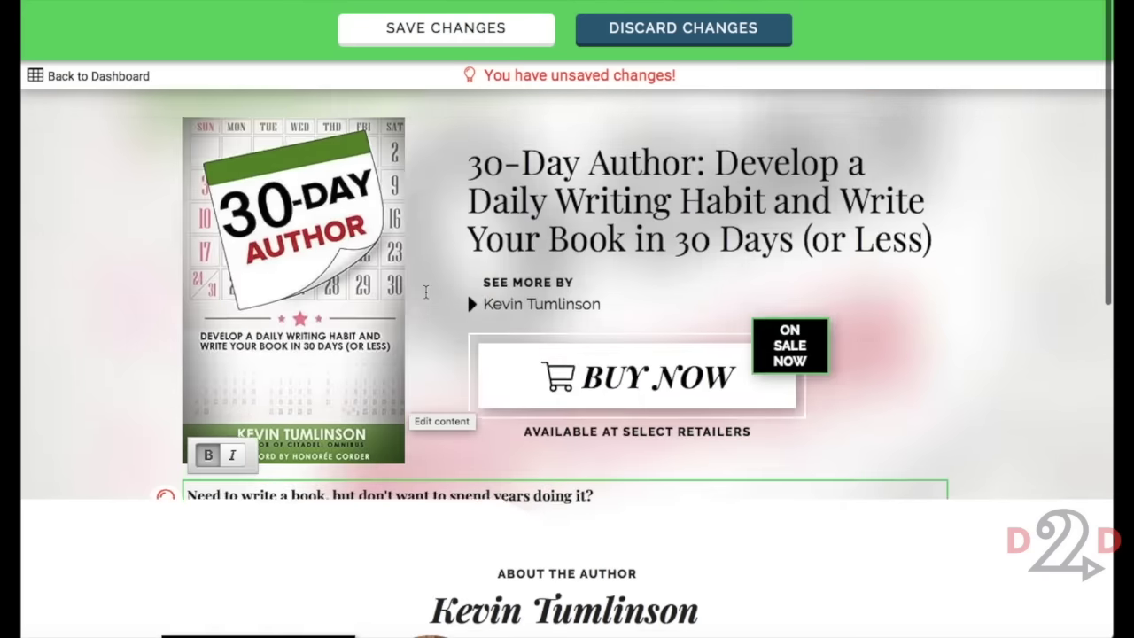
click(456, 29)
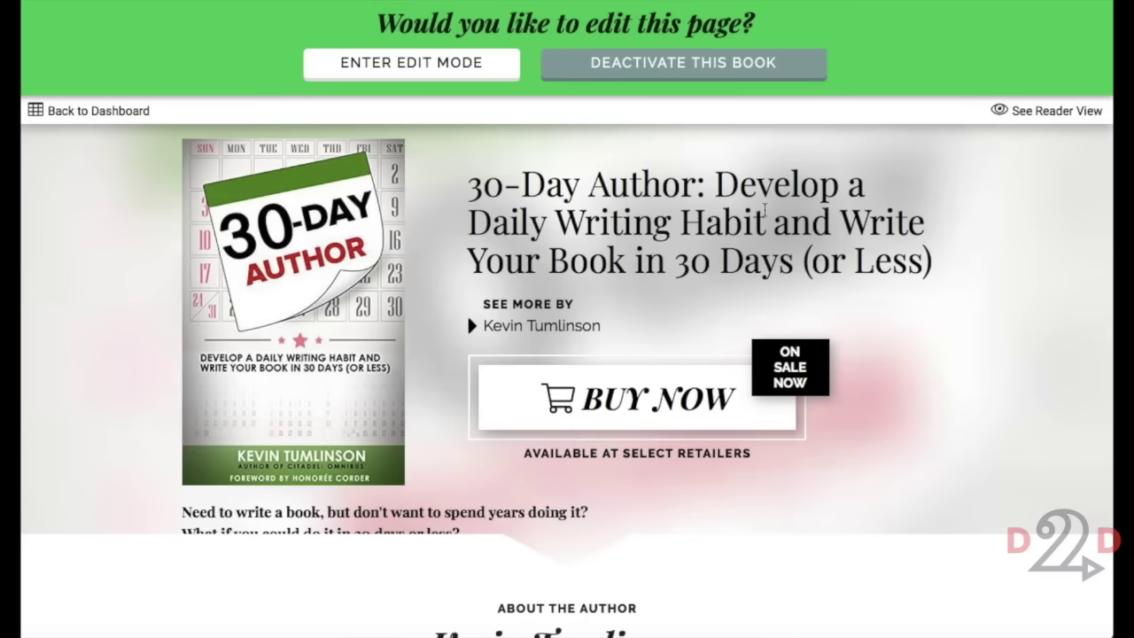
Switch the 30-Day Author page to reader view
scroll(771, 221, down, 3)
scroll(772, 218, up, 3)
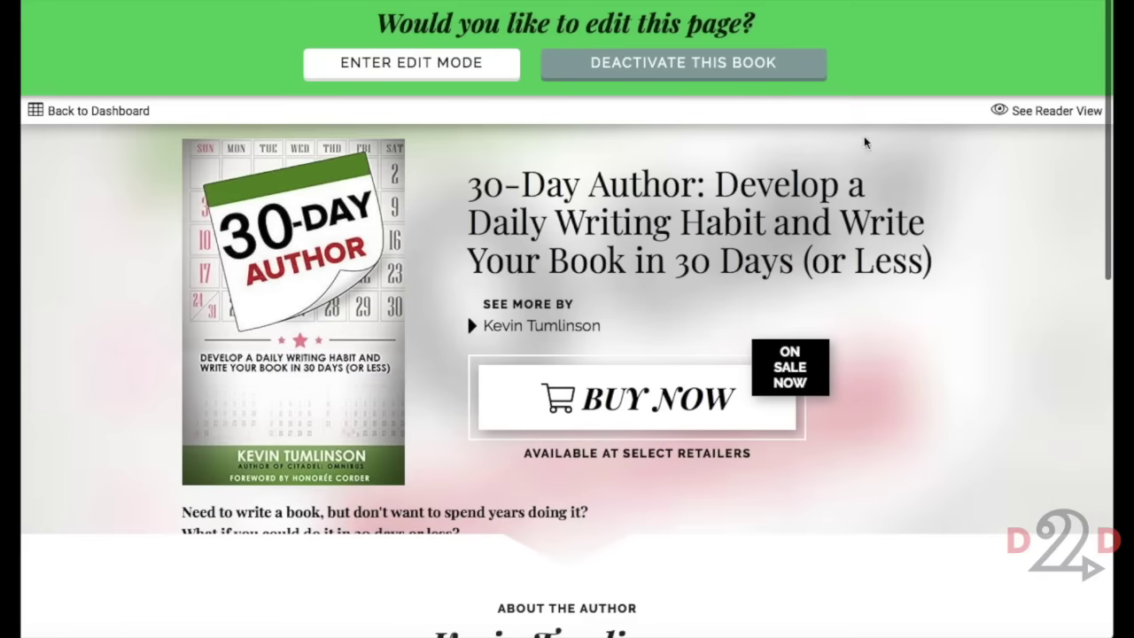
click(1033, 108)
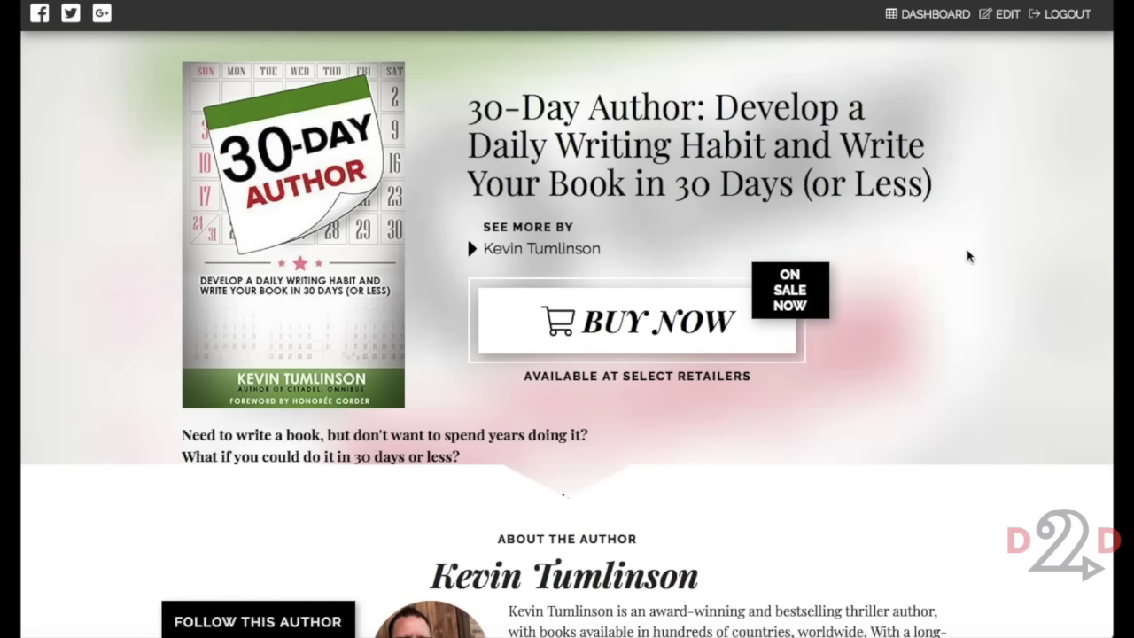
Open the author's page from the 'See more by' author link
scroll(967, 256, down, 8)
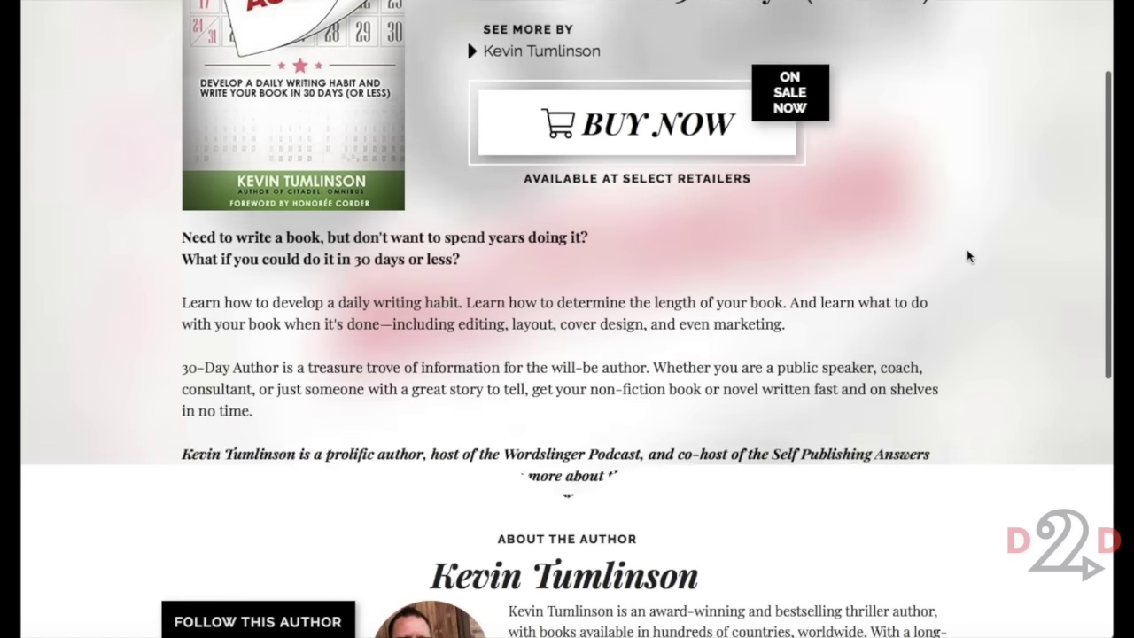
scroll(968, 256, down, 3)
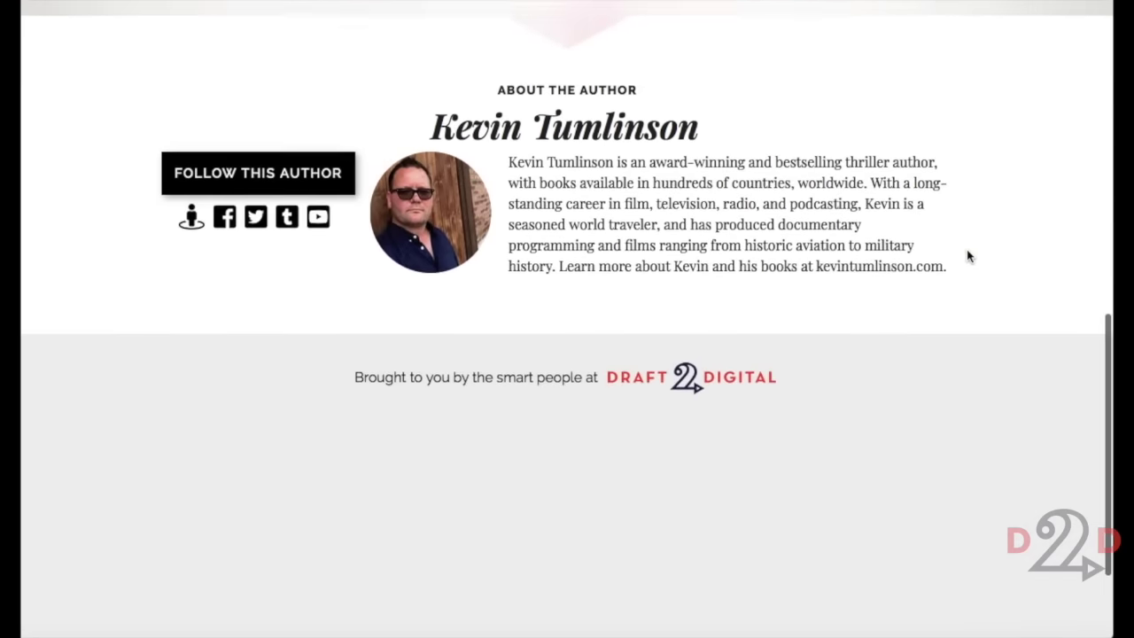
scroll(967, 256, up, 6)
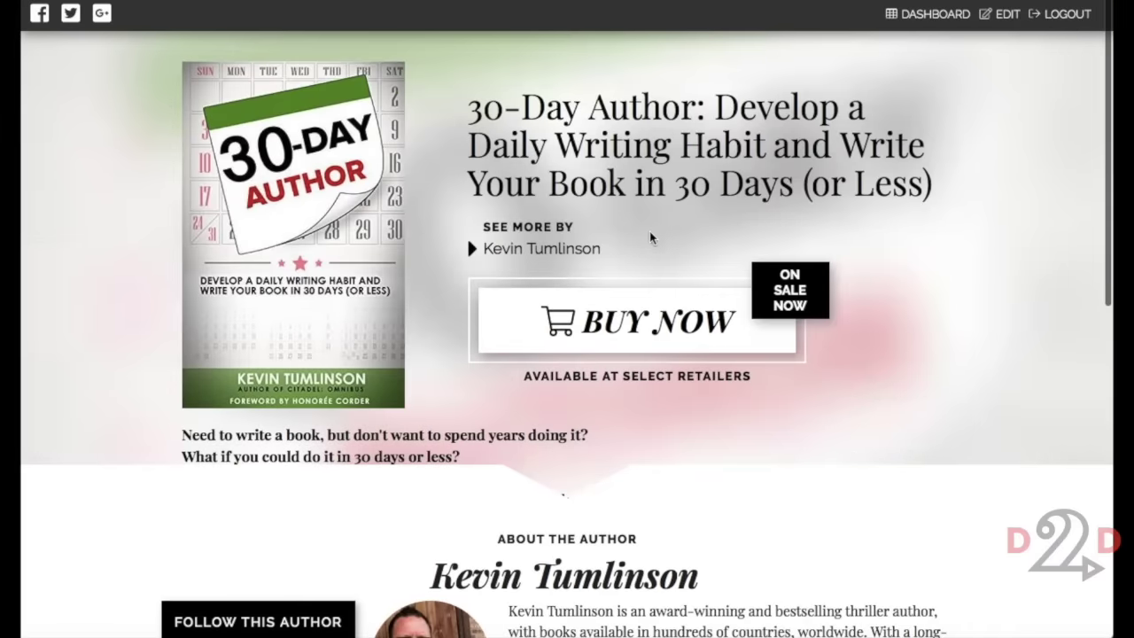
click(506, 251)
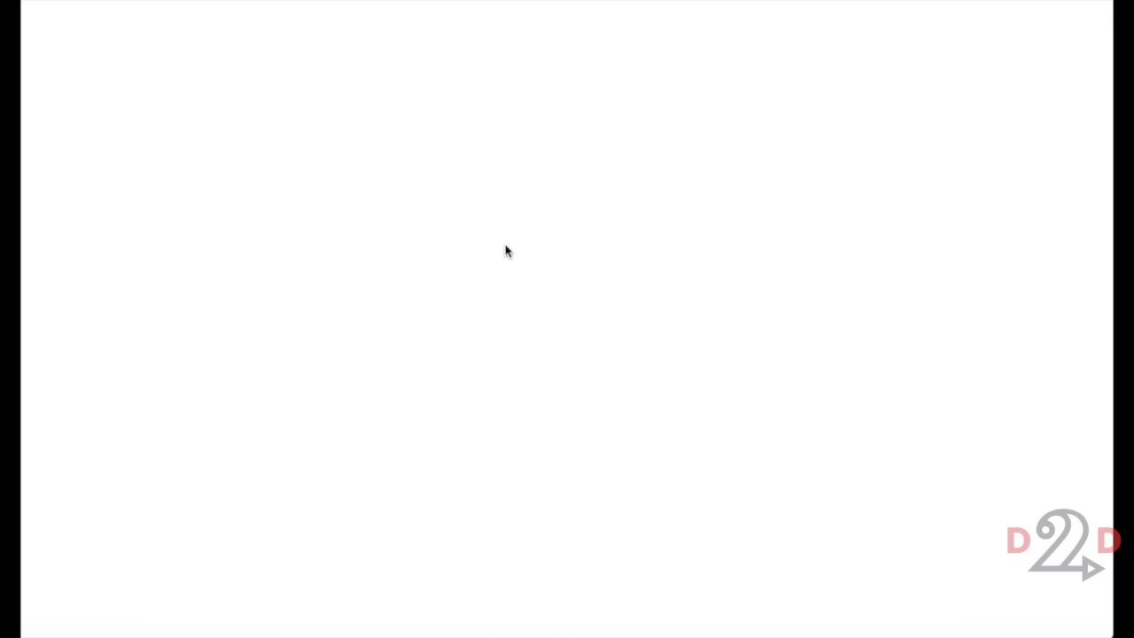
Browse the author page's releases, series and About section, then open 30-Day Author from Other books
scroll(531, 252, down, 5)
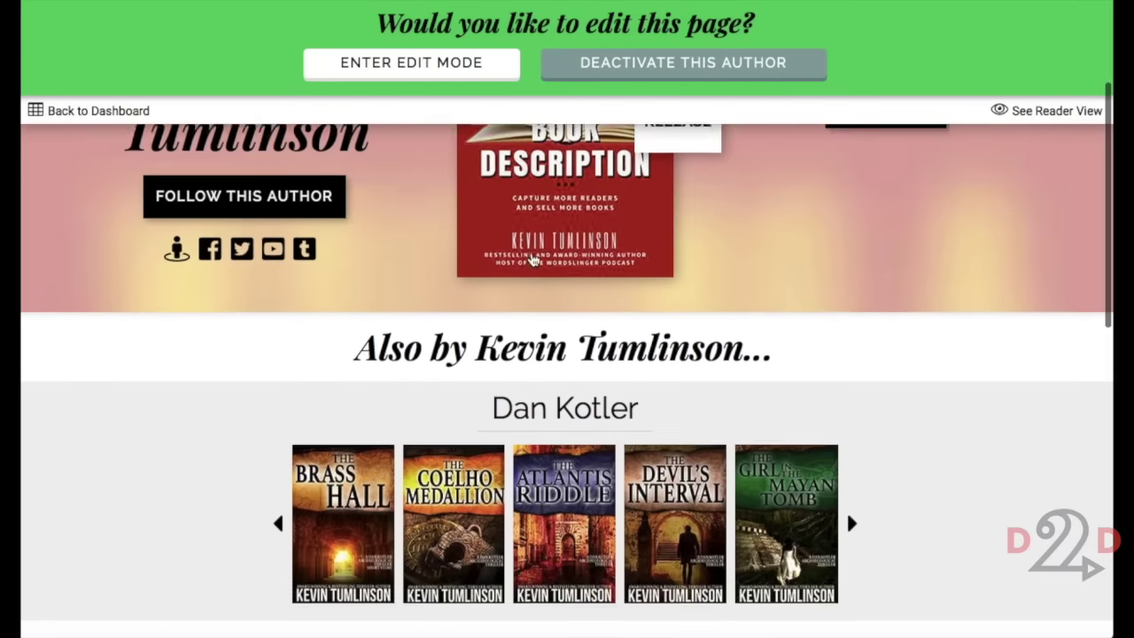
scroll(531, 251, down, 7)
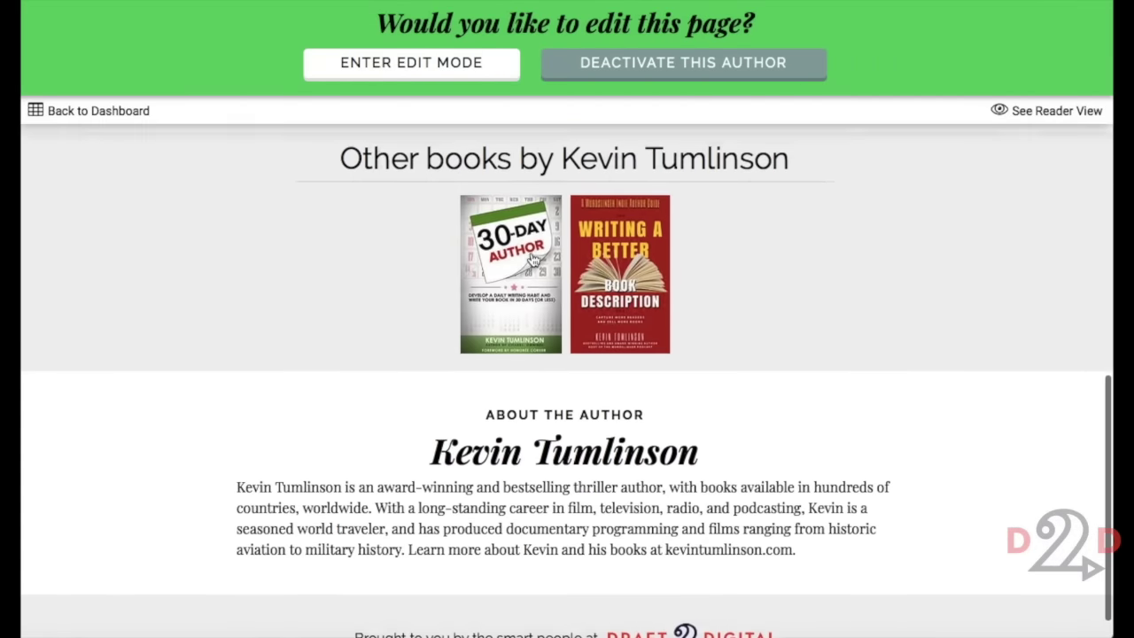
scroll(533, 258, up, 3)
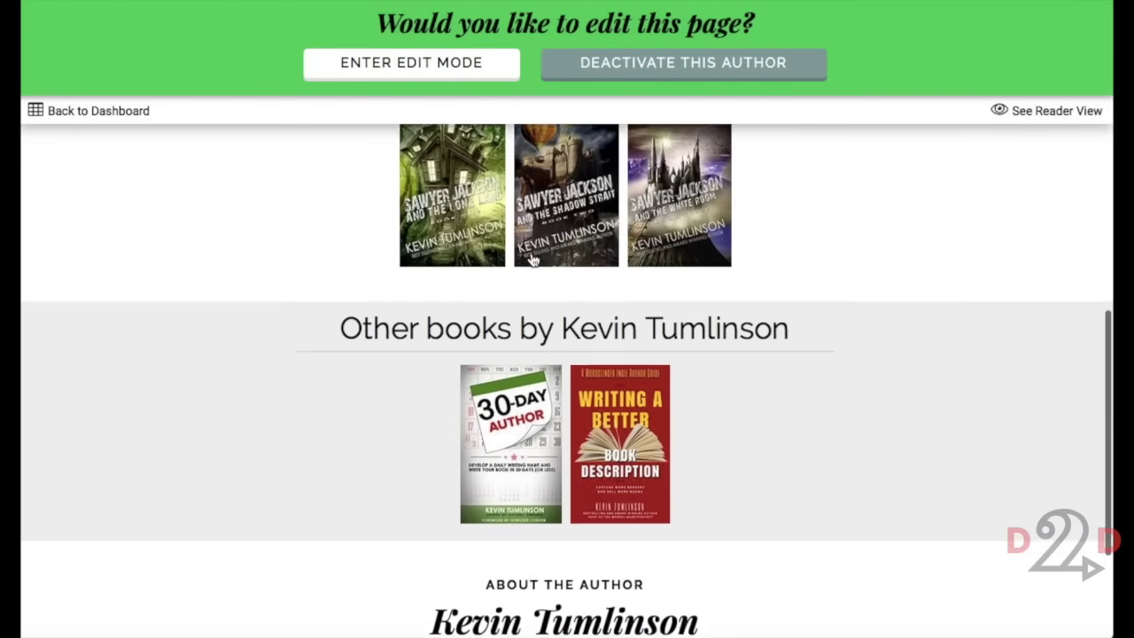
scroll(532, 258, up, 8)
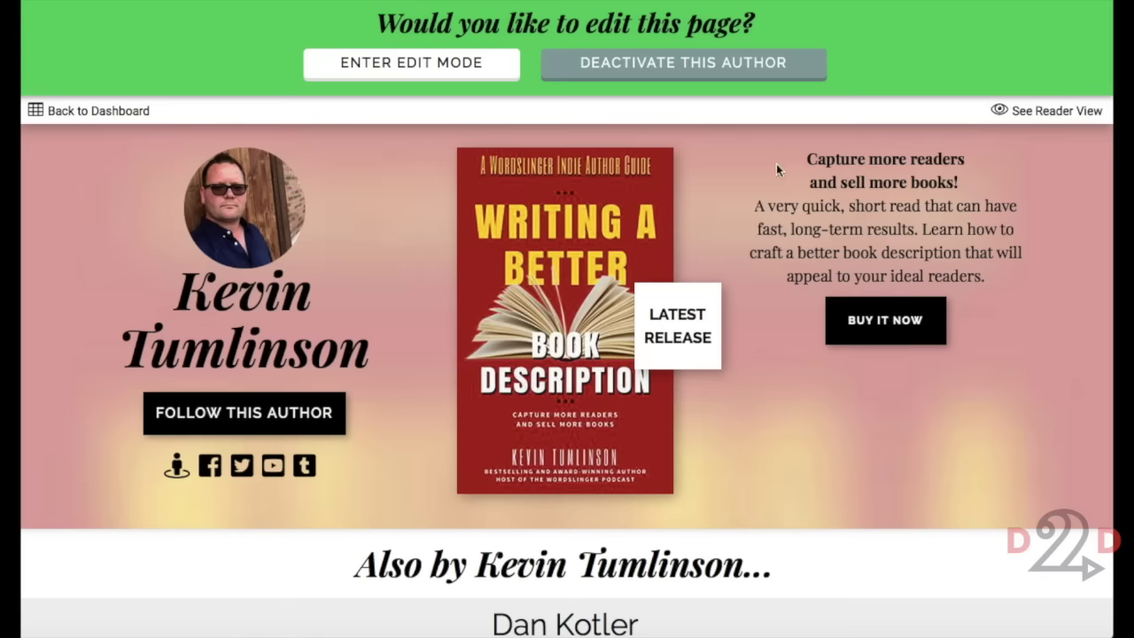
scroll(569, 379, down, 10)
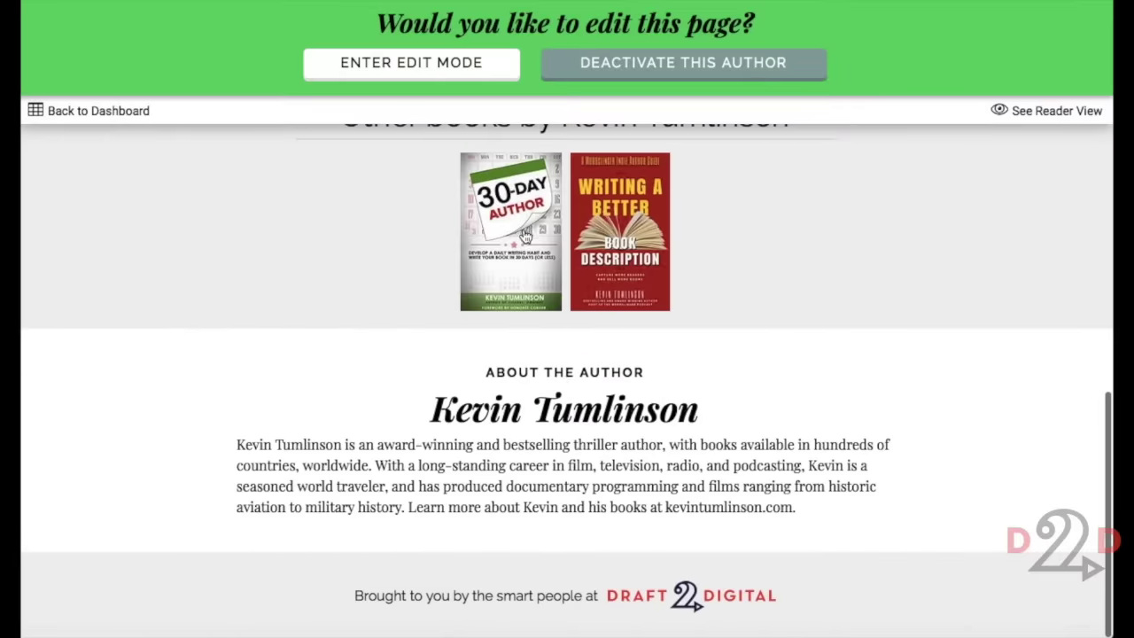
scroll(524, 234, up, 10)
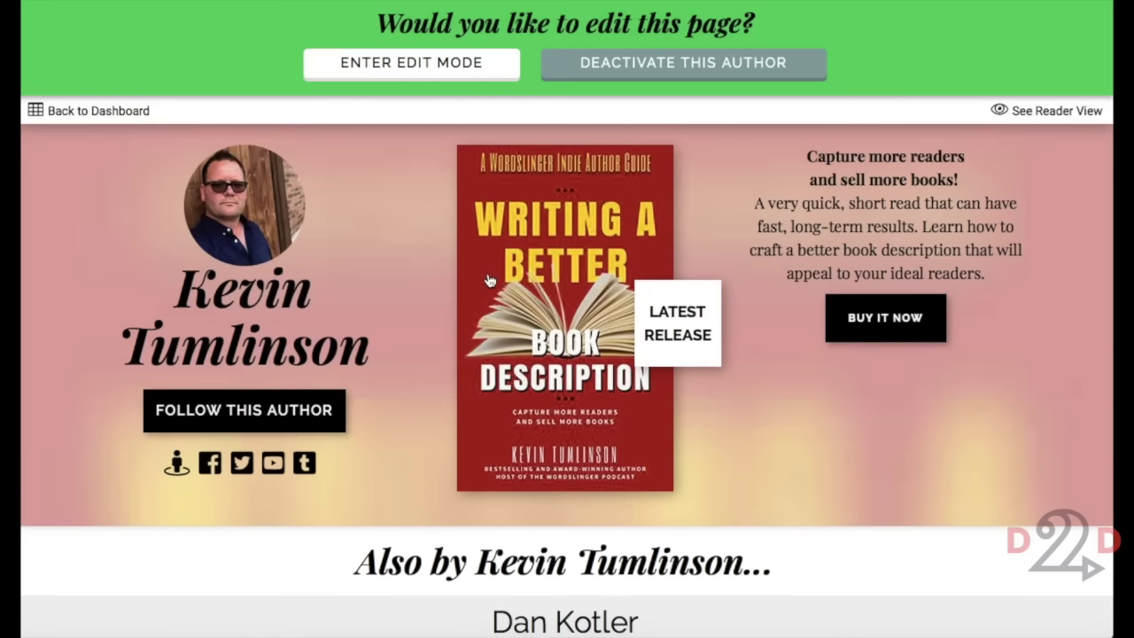
scroll(488, 278, down, 8)
scroll(465, 362, down, 3)
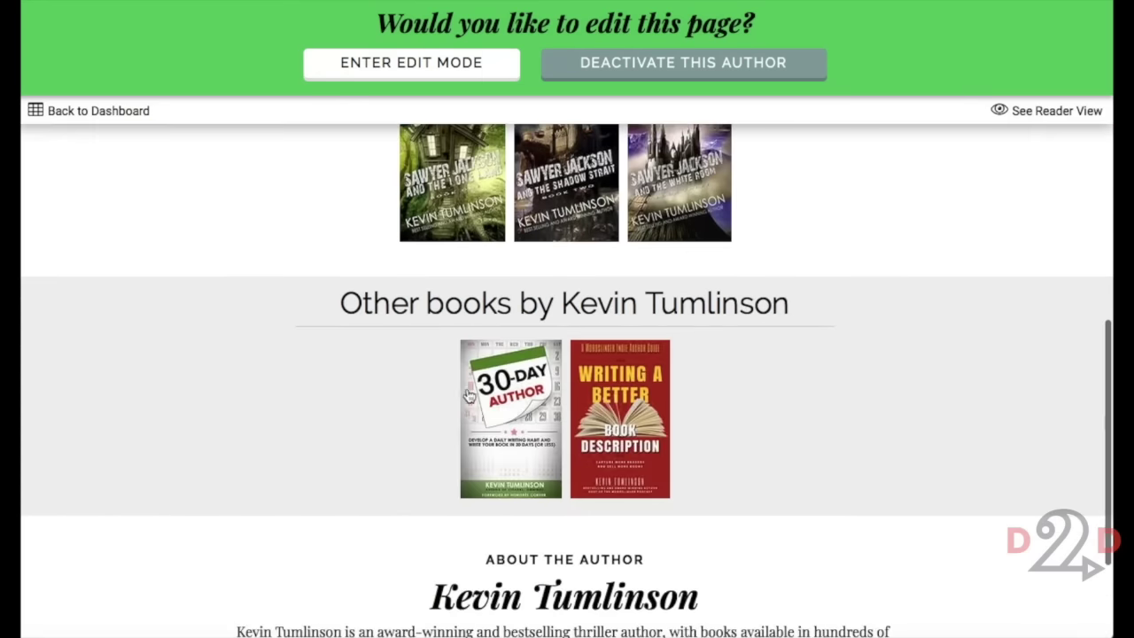
click(509, 409)
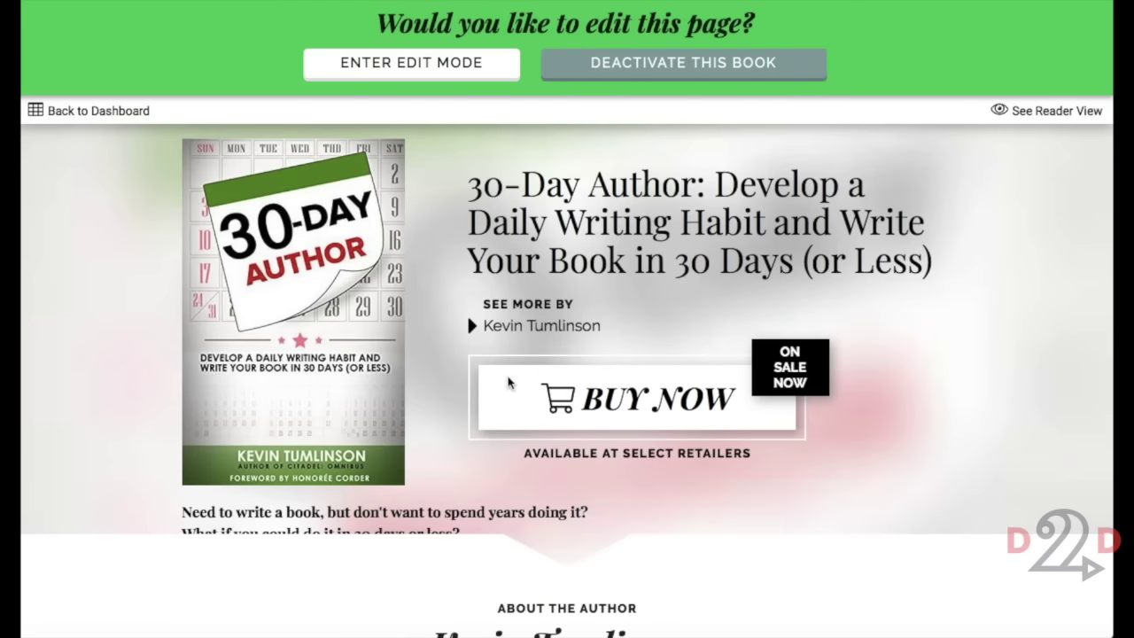
Return to the author page through the author name link on 30-Day Author
scroll(512, 354, down, 2)
scroll(512, 308, up, 2)
scroll(479, 268, down, 1)
scroll(479, 268, up, 1)
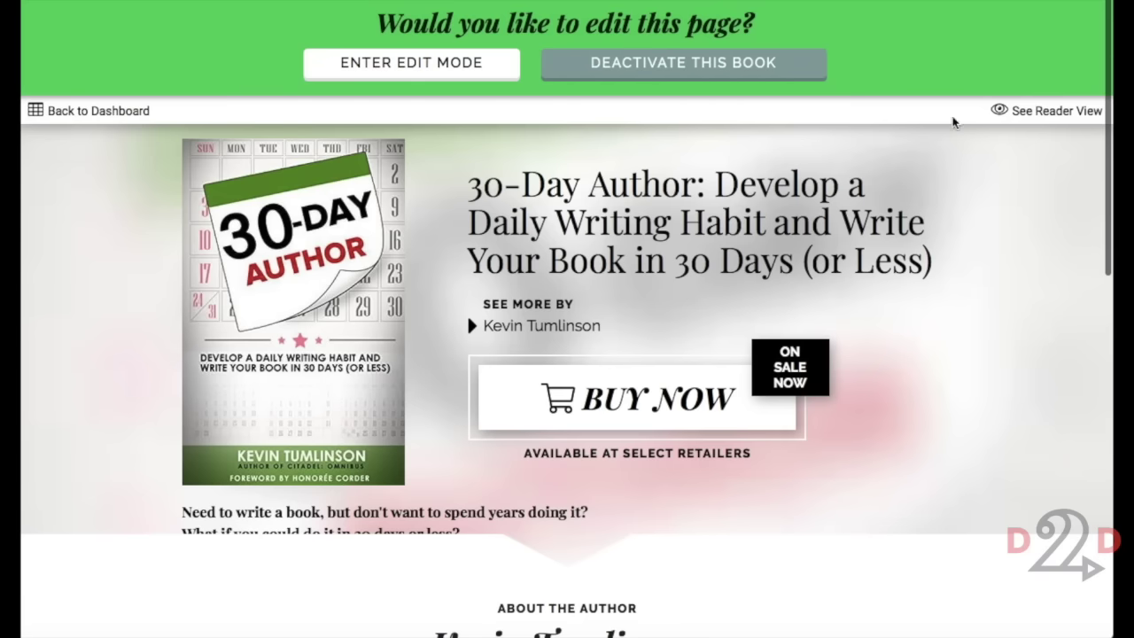
scroll(572, 388, down, 5)
scroll(572, 390, up, 3)
scroll(572, 388, up, 4)
click(538, 325)
Open The Coelho Medallion from the Dan Kotler series carousel
scroll(537, 323, down, 10)
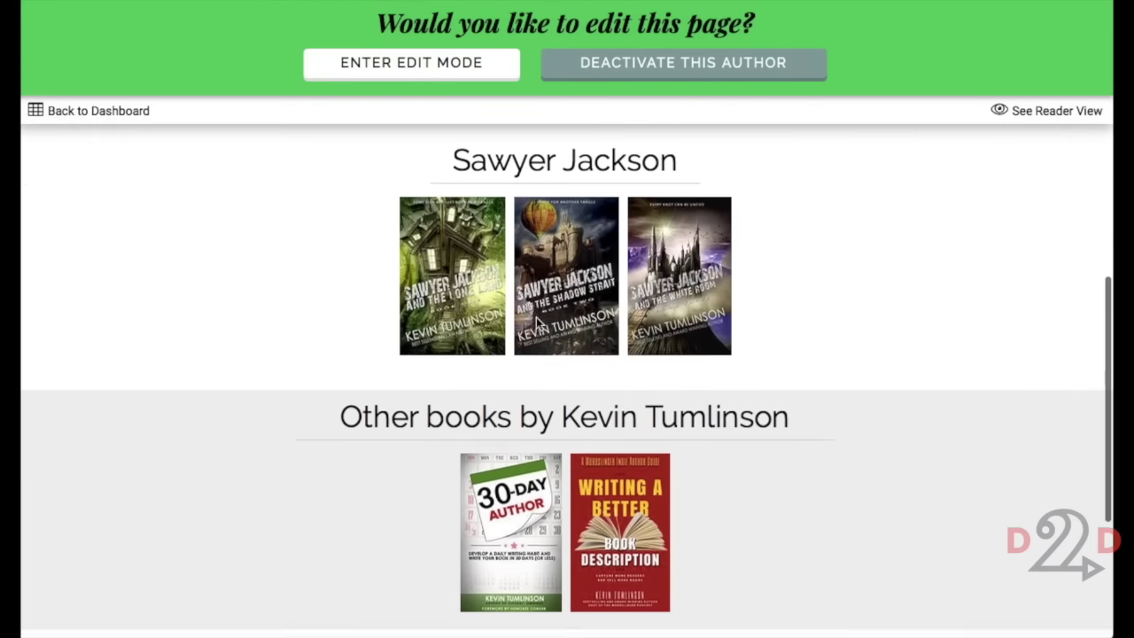
scroll(536, 322, up, 3)
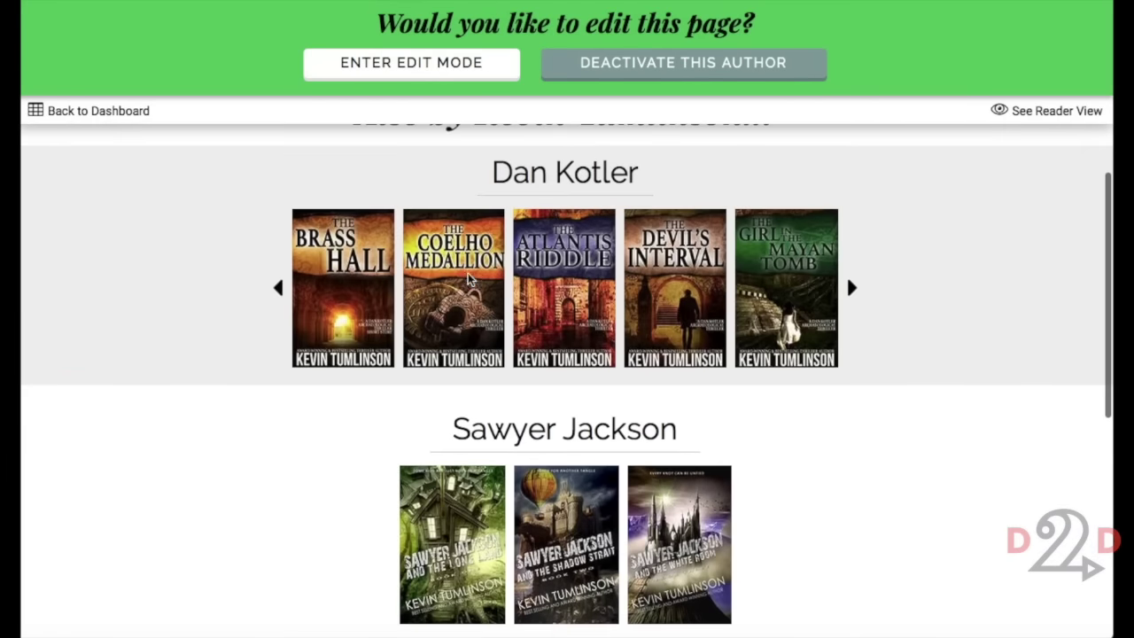
click(470, 279)
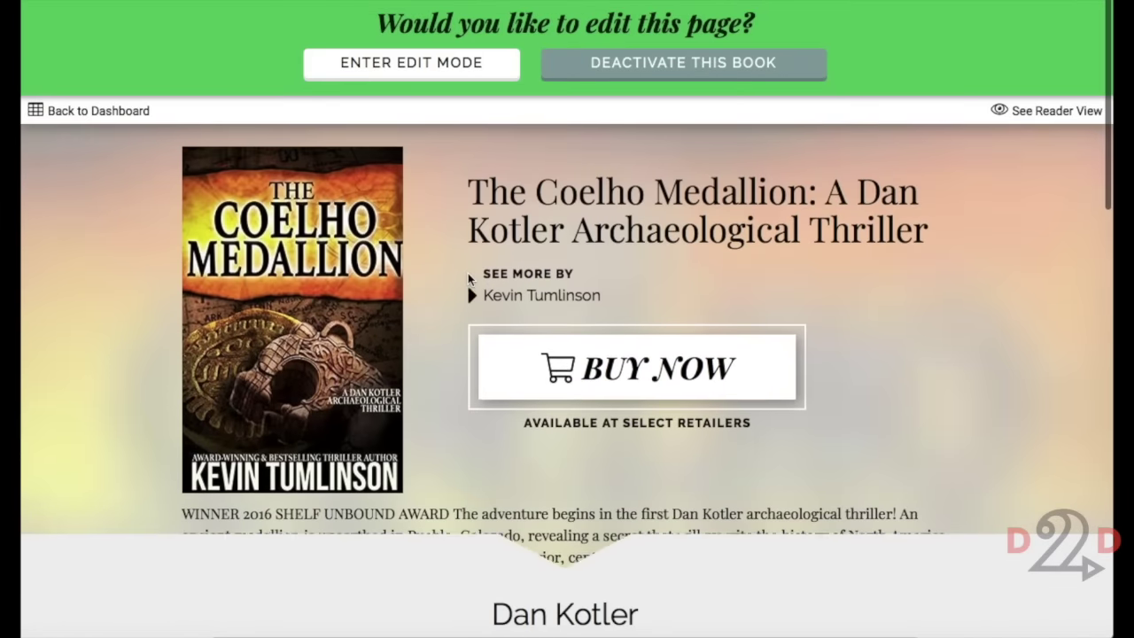
Read through The Coelho Medallion's description and reviews, then show Mission Control
scroll(469, 278, down, 10)
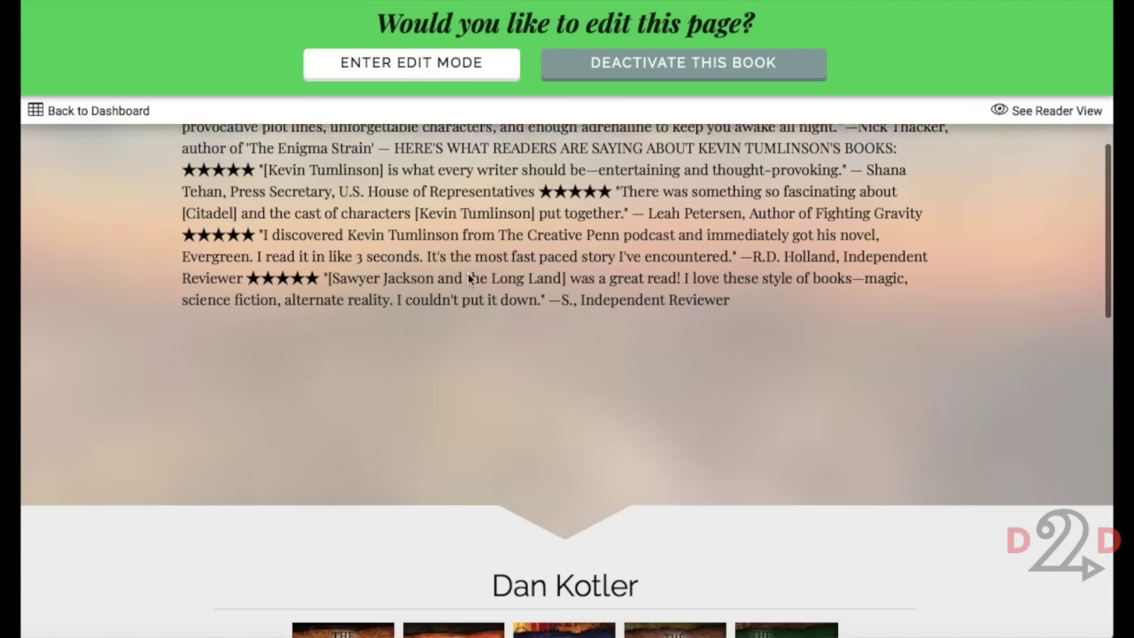
scroll(468, 273, down, 1)
scroll(468, 273, up, 3)
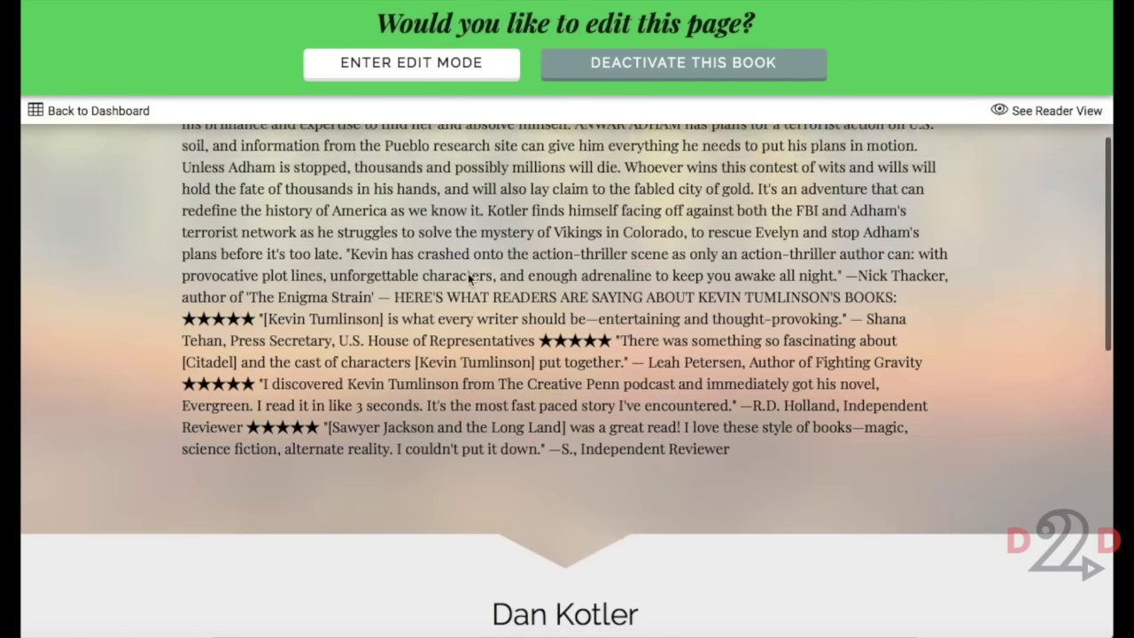
scroll(469, 277, up, 3)
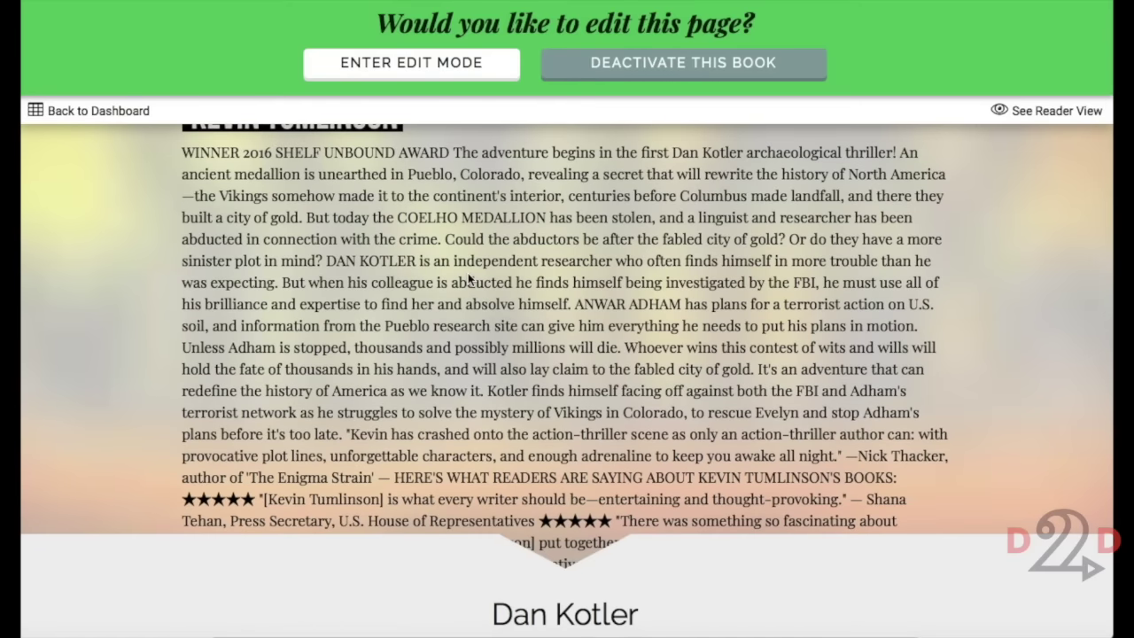
scroll(469, 278, up, 2)
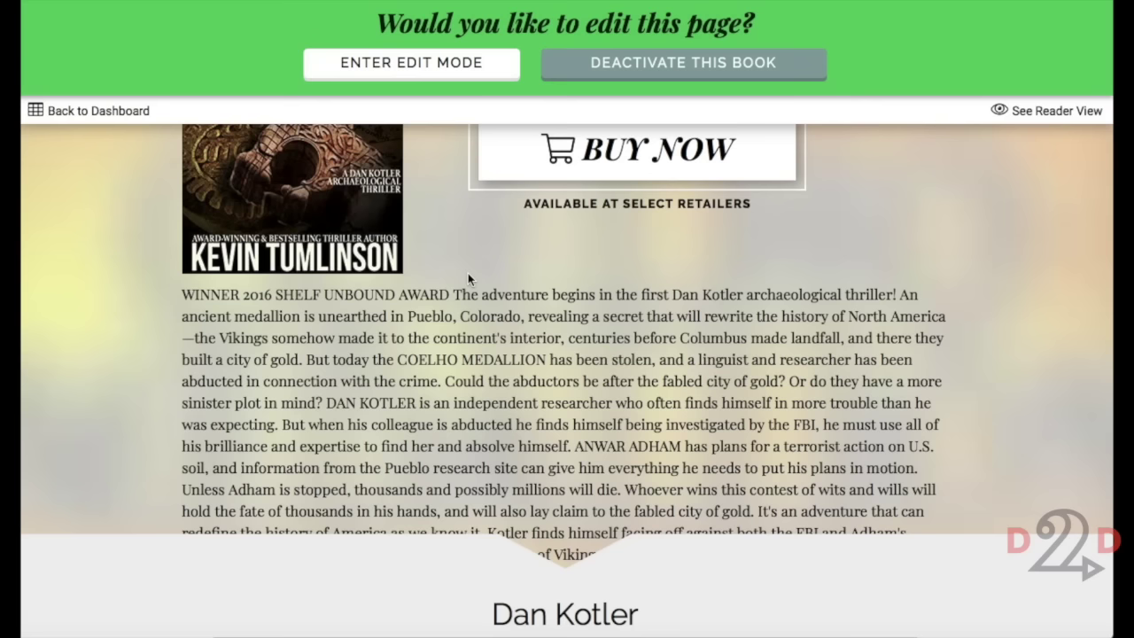
scroll(468, 278, up, 3)
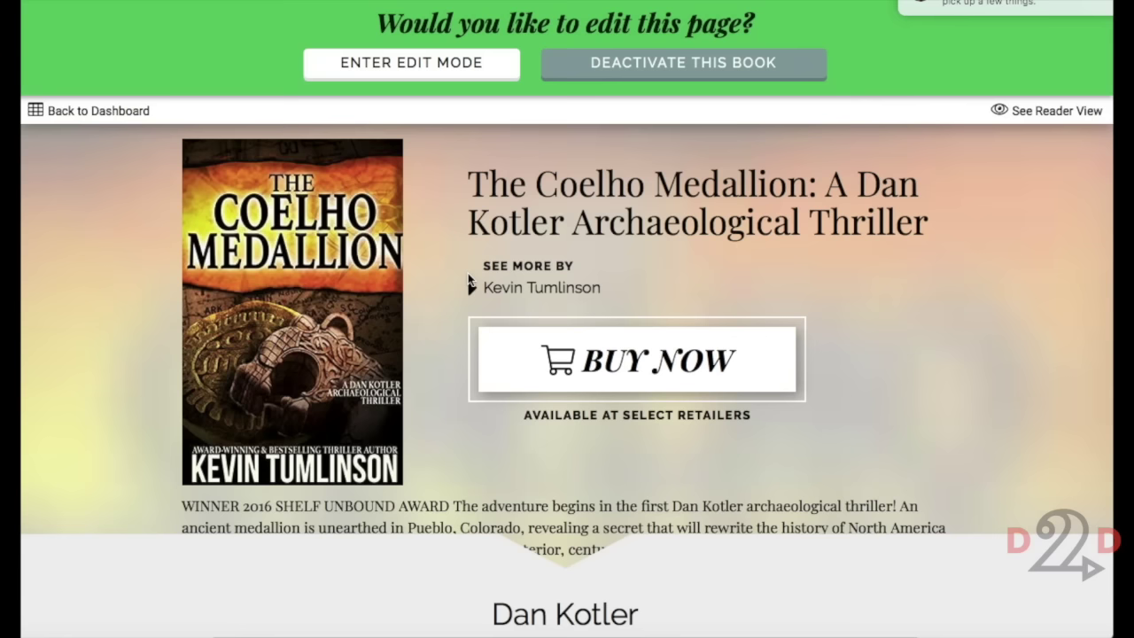
key(ctrl+Up)
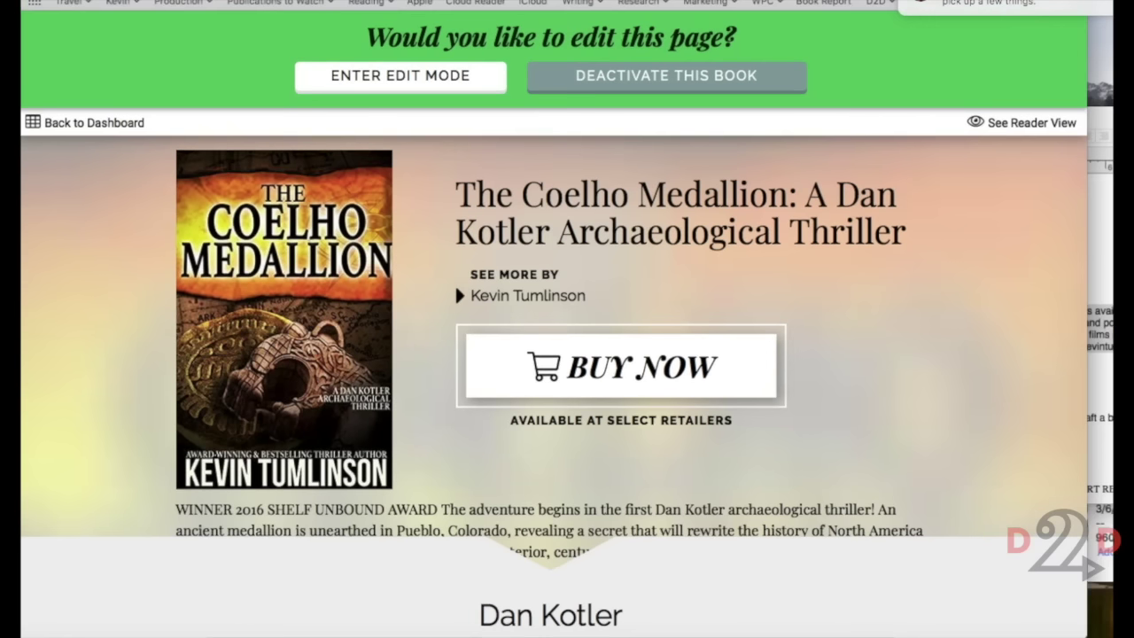
Bring the 'Bio and Links' TextEdit window to the front from Mission Control
key(ctrl+Up)
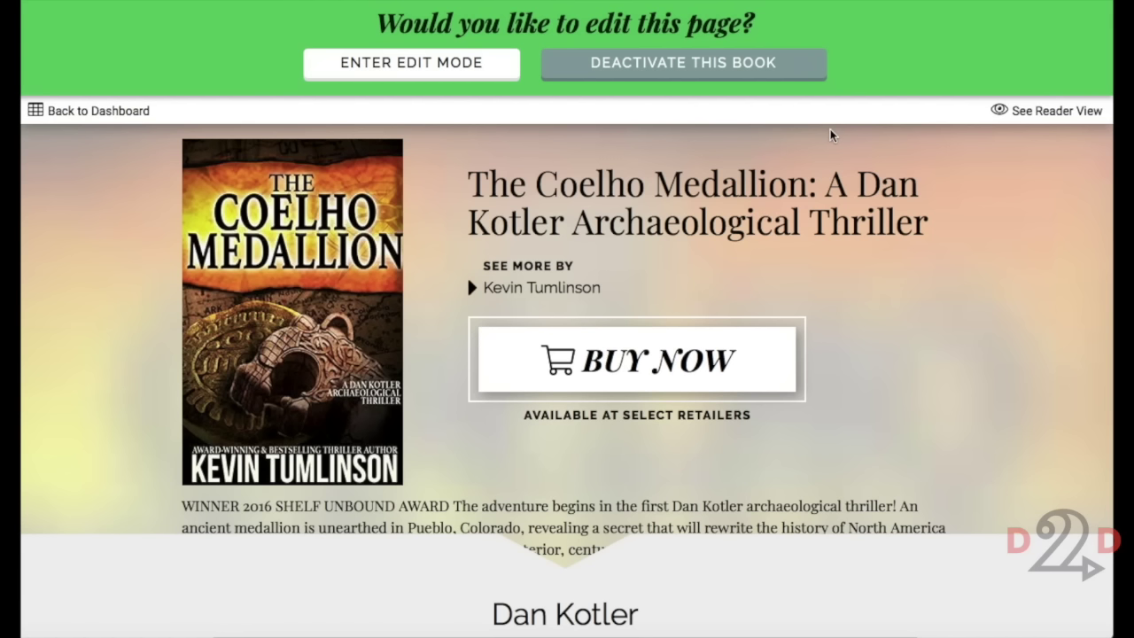
key(ctrl+Up)
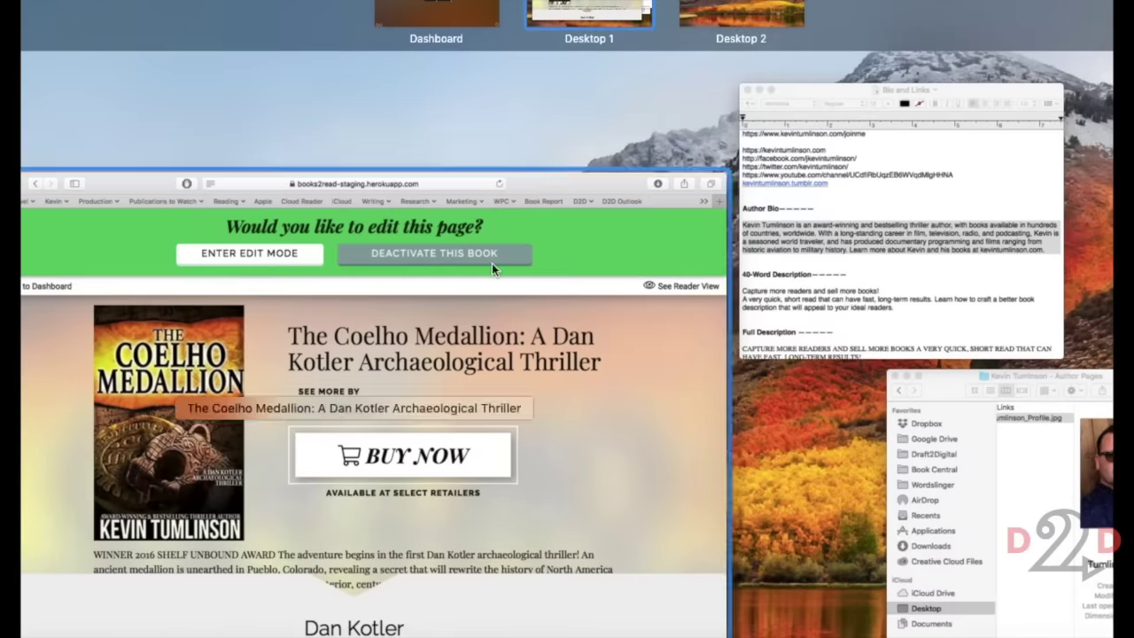
click(921, 310)
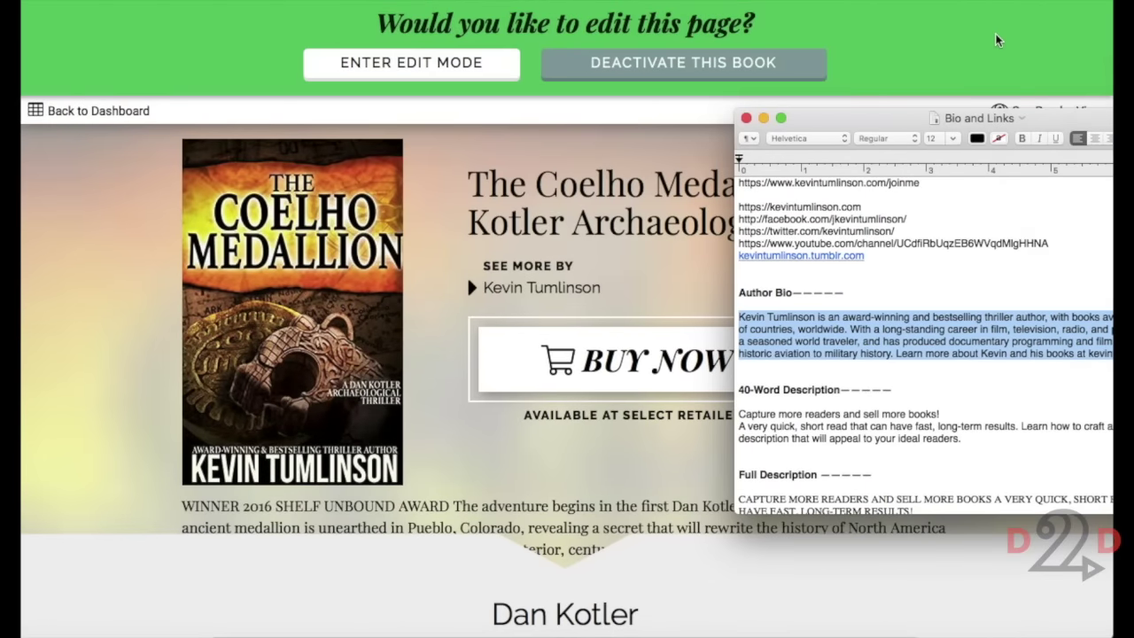